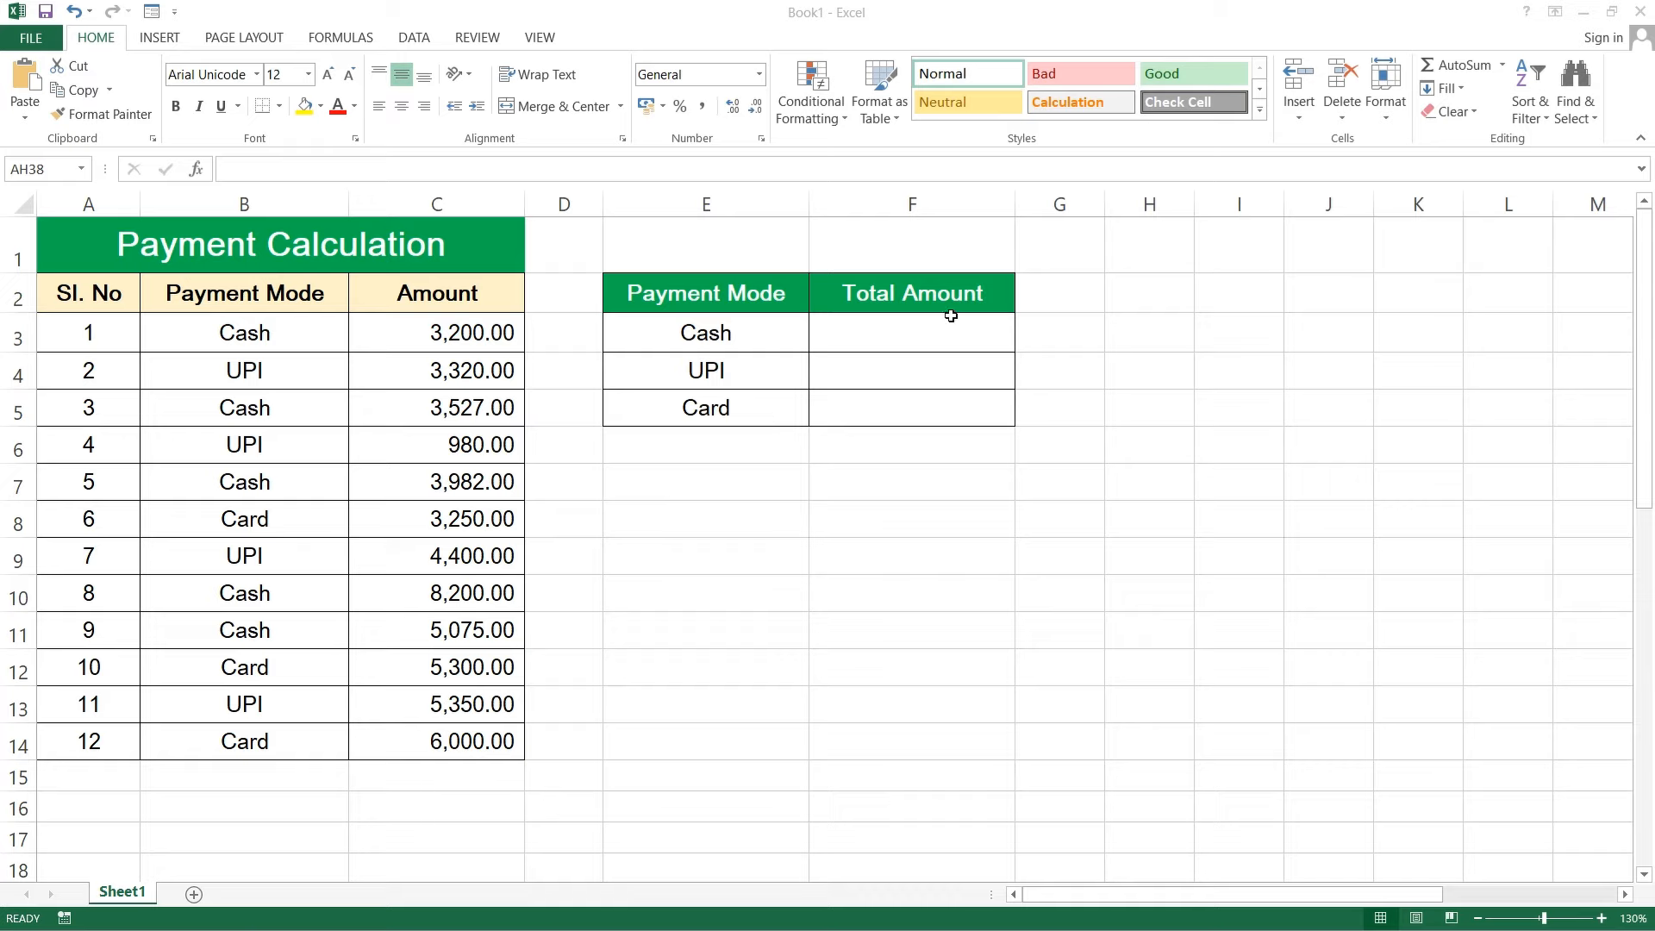
pyautogui.click(857, 345)
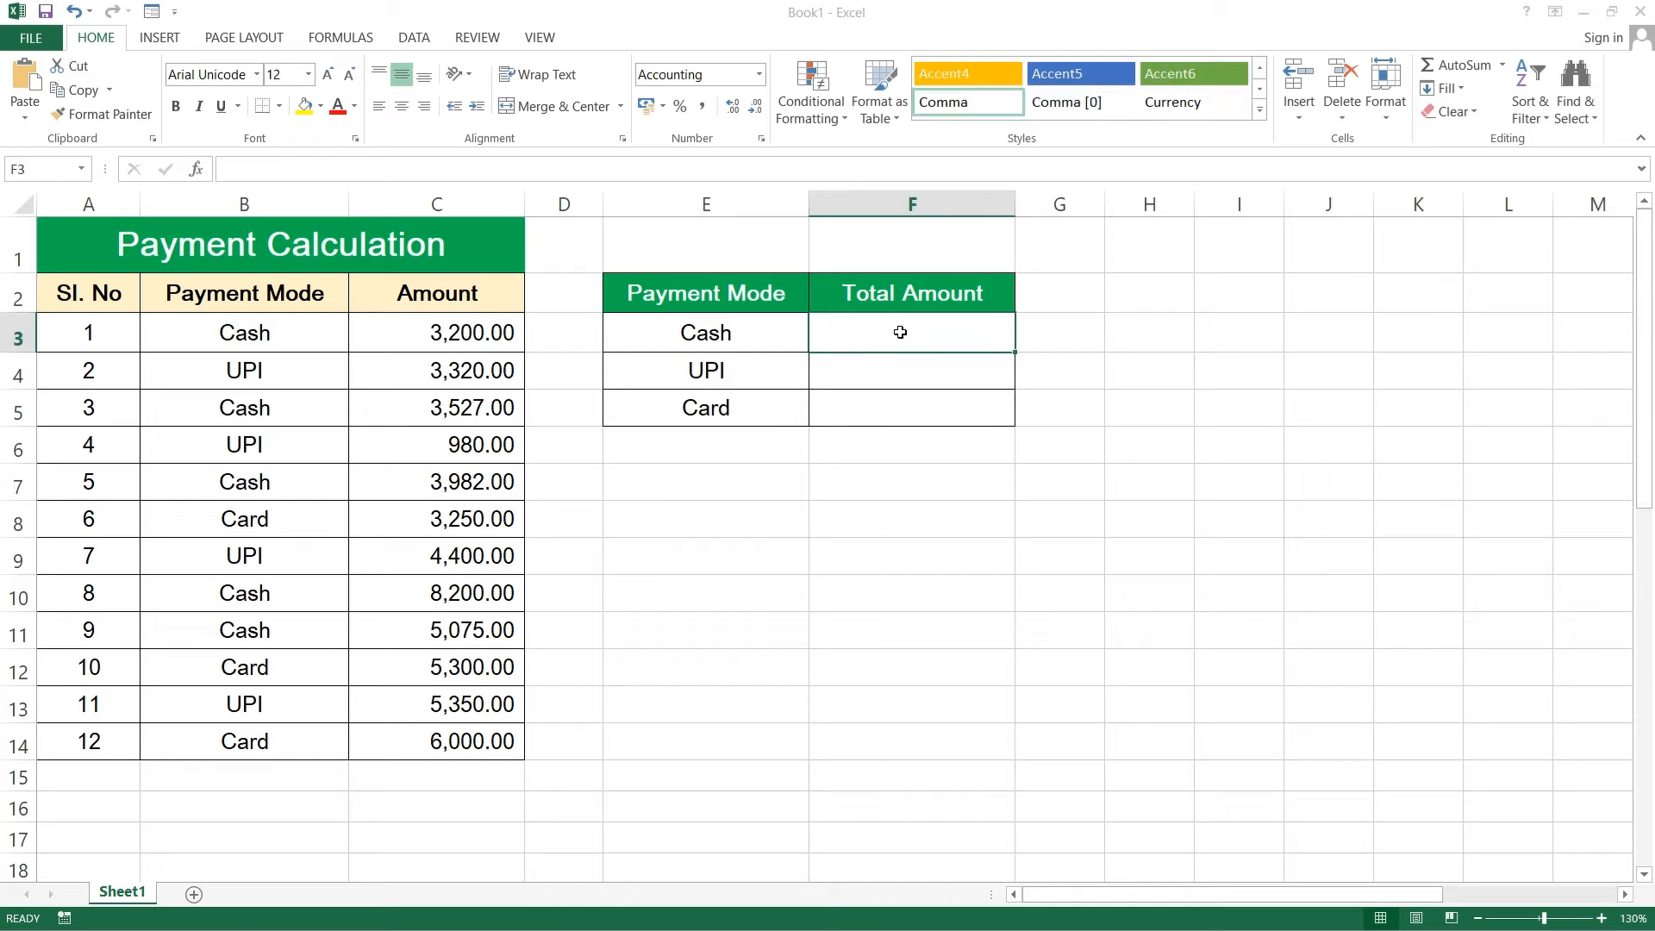
pyautogui.click(878, 373)
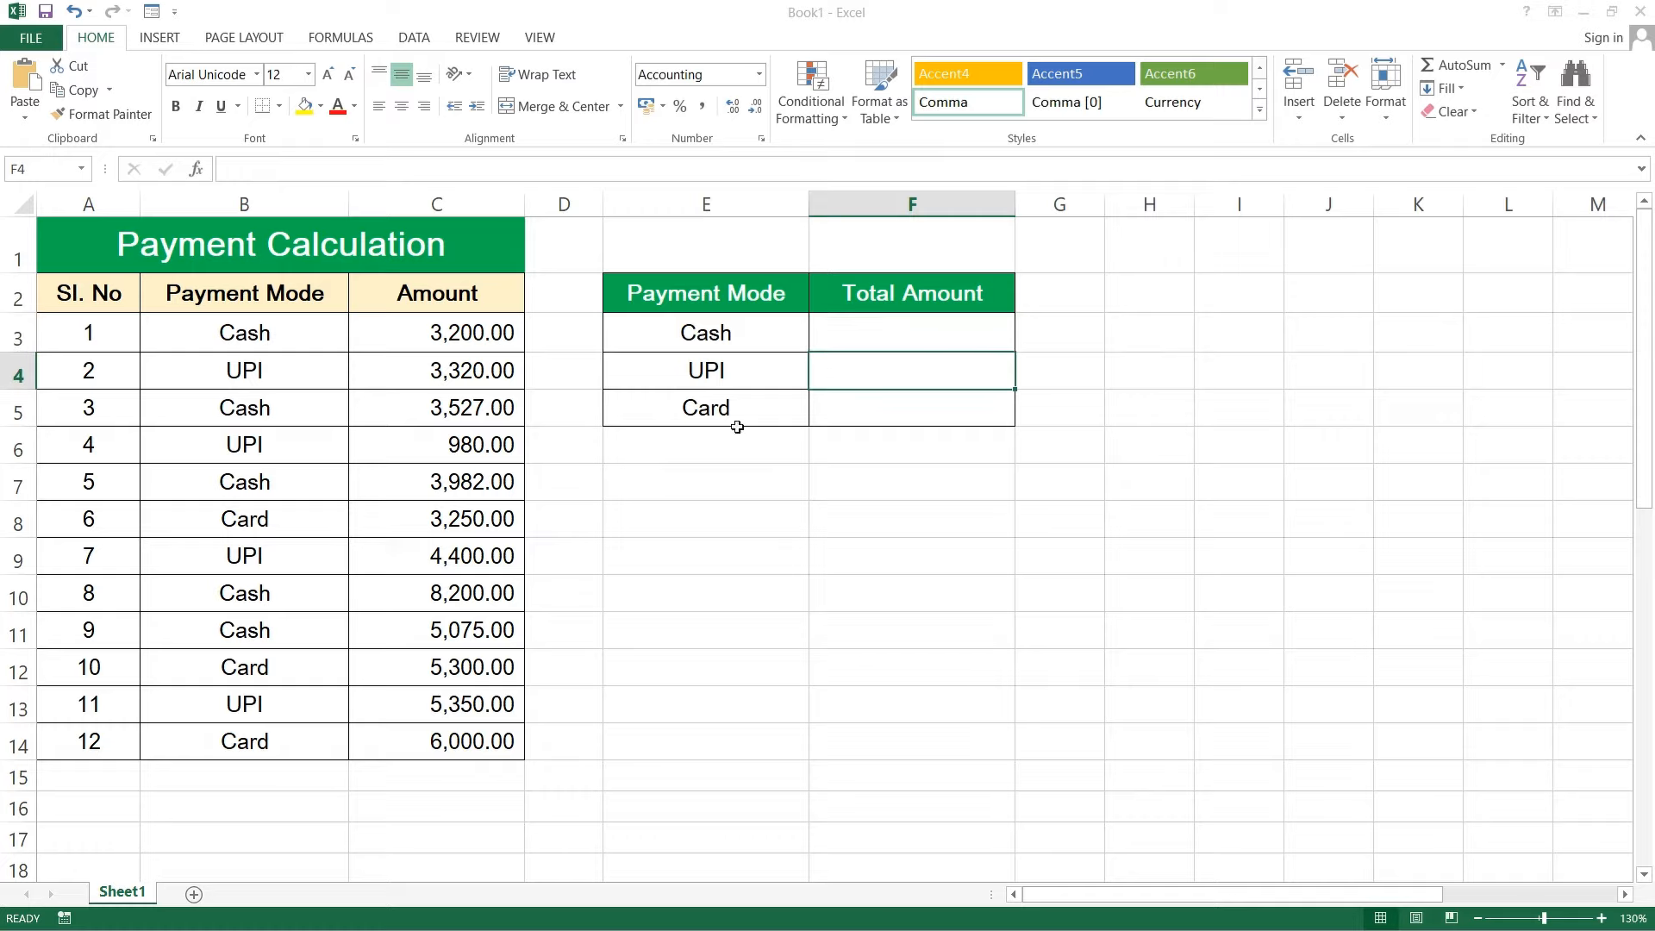
pyautogui.click(957, 414)
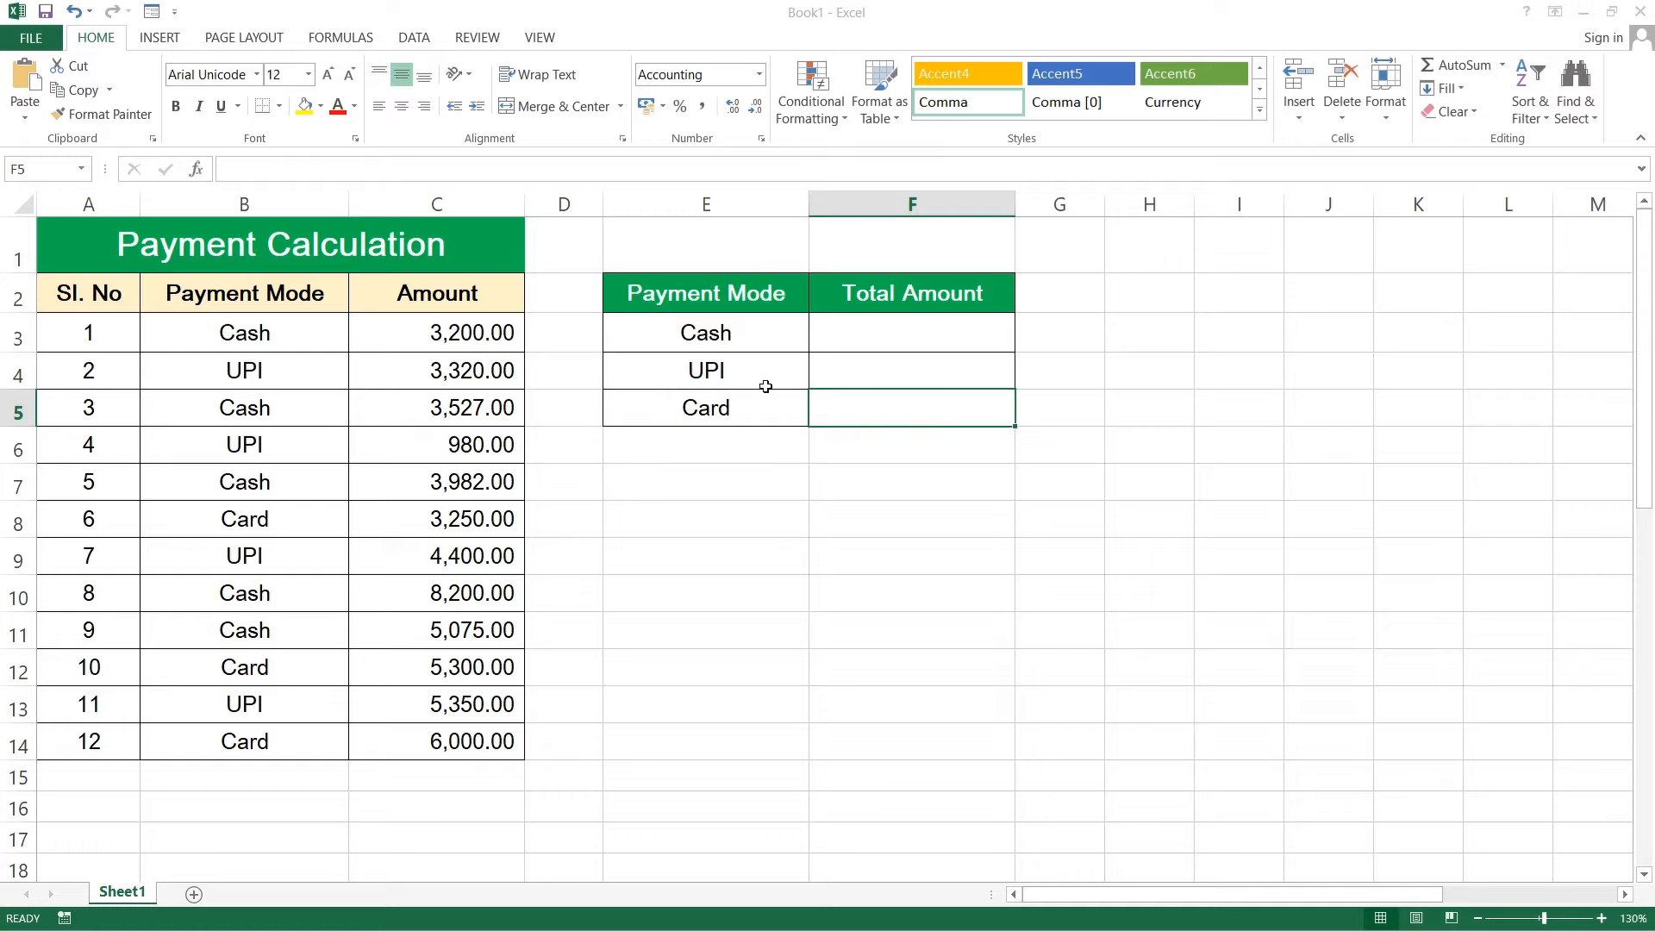
# - Calculate the Cash total in F3 with the formula =SUMIF($B$3:$B$14,E3,$C$3:$C$14)
pyautogui.click(880, 332)
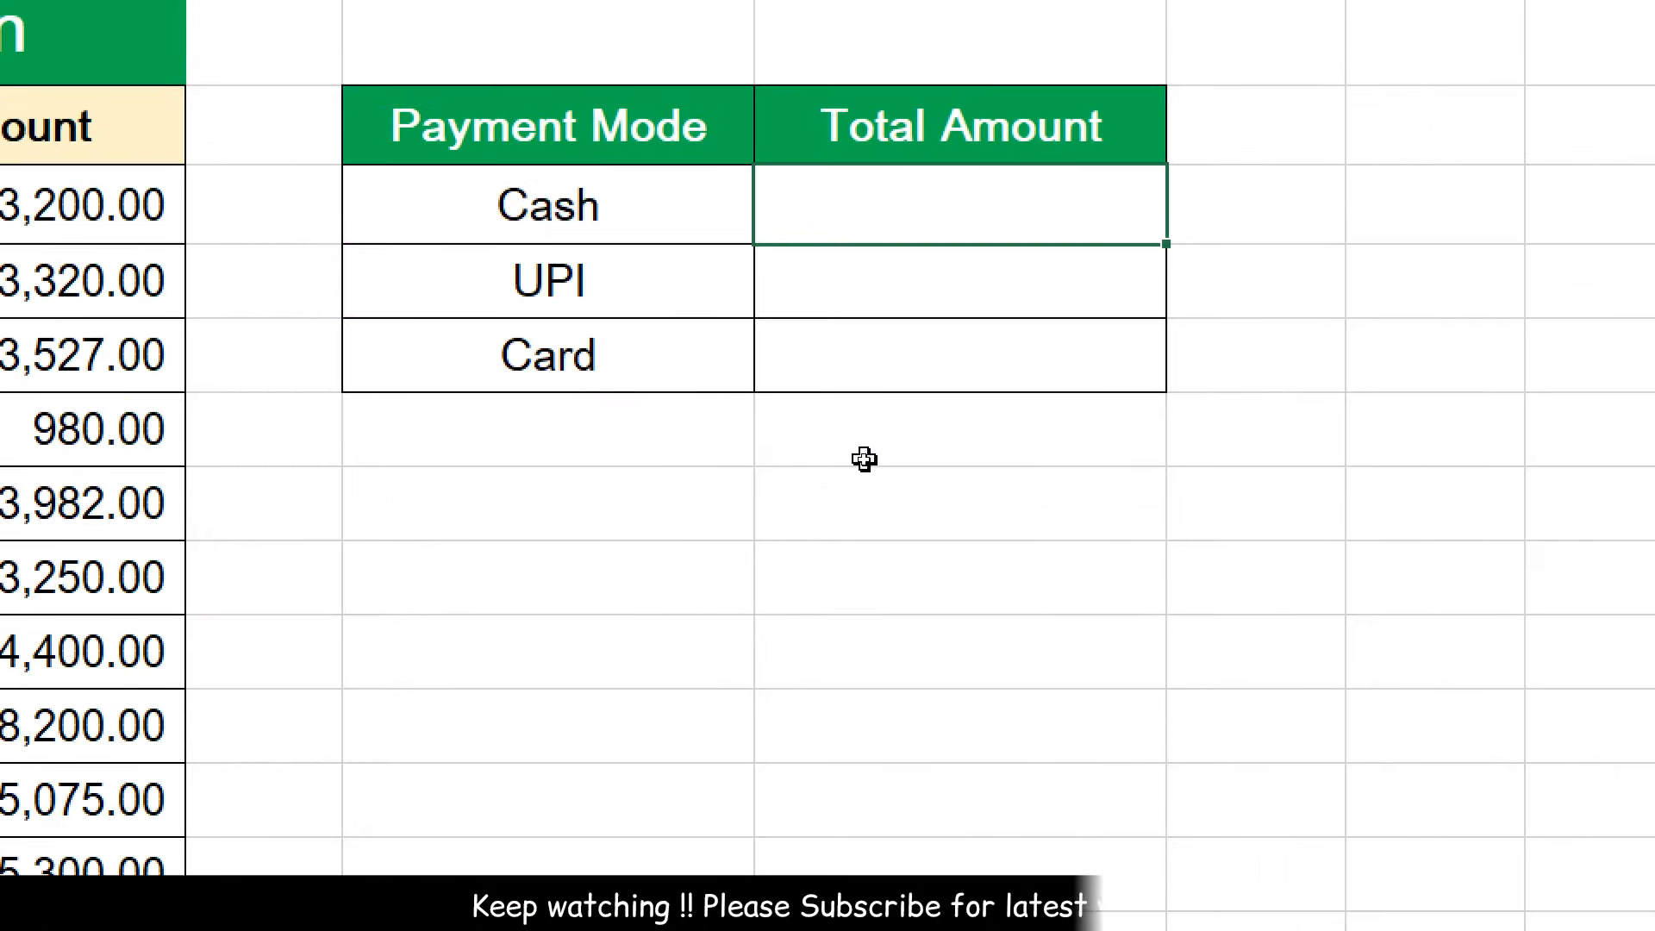
pyautogui.write('=SUM')
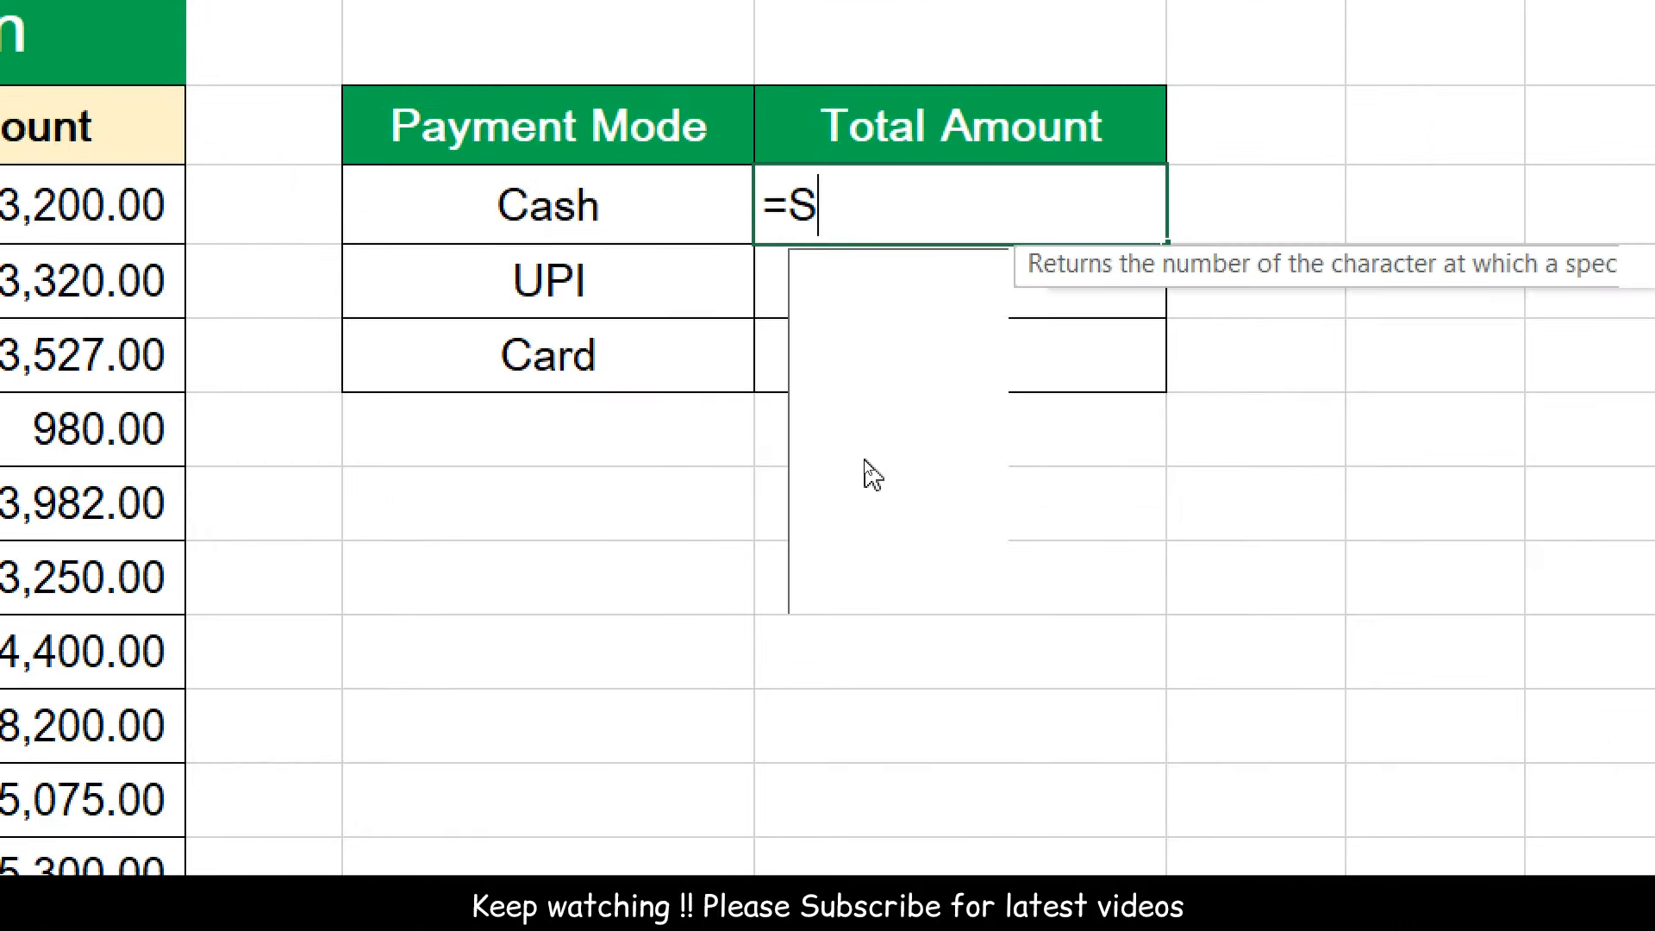
pyautogui.write('IF(')
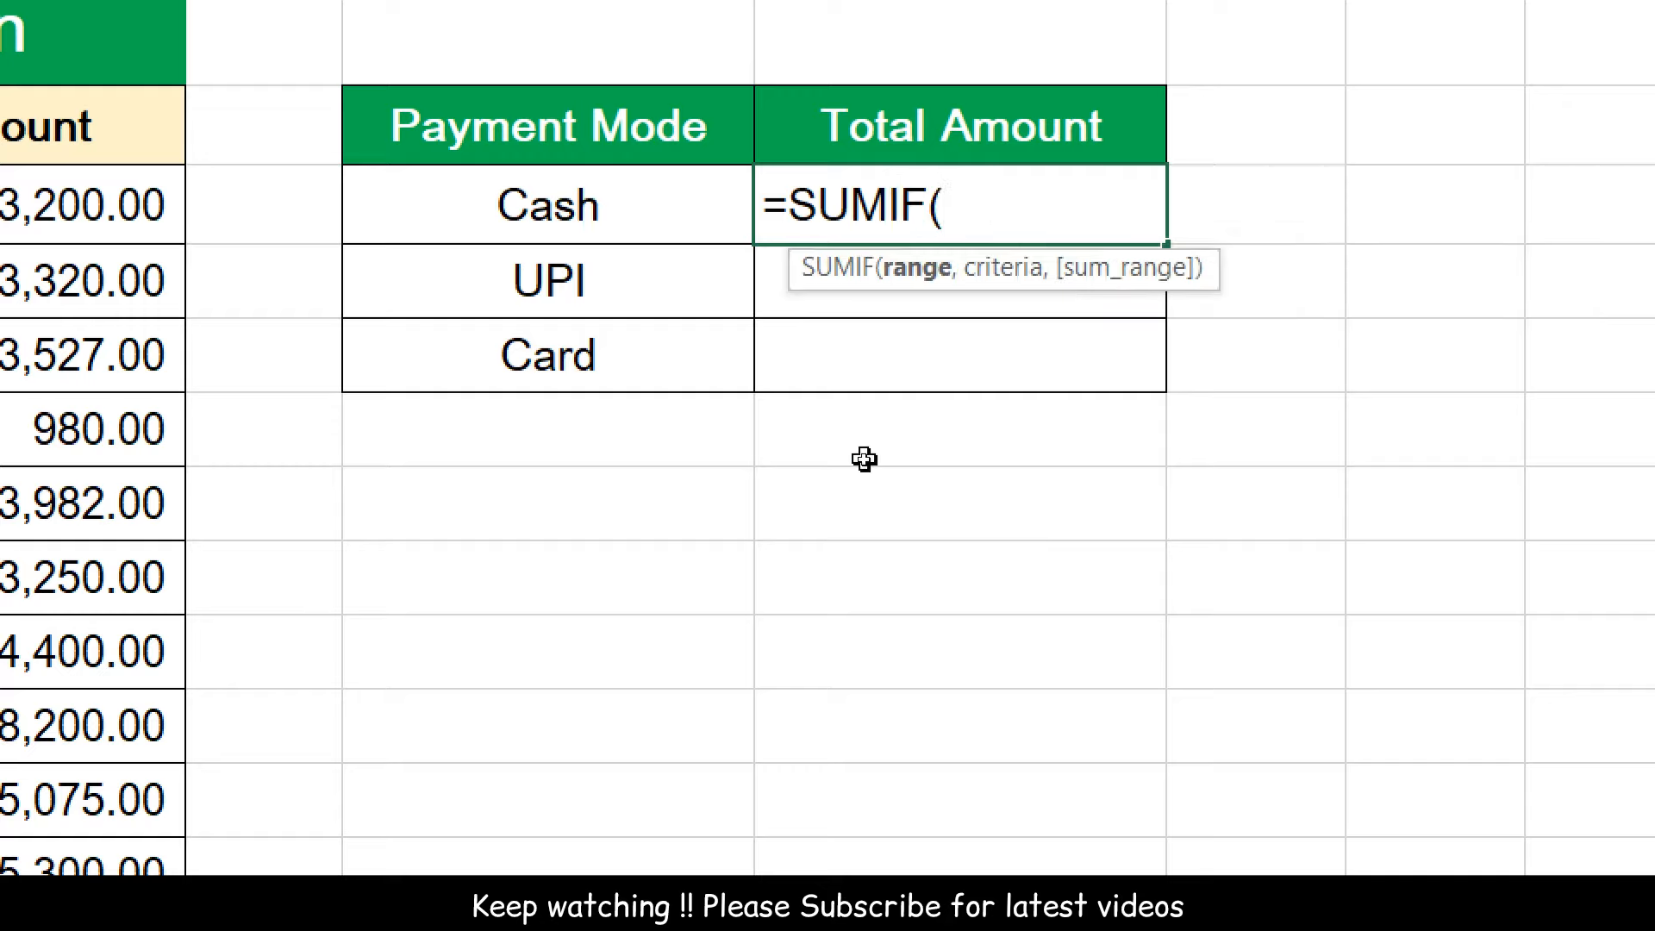
pyautogui.moveTo(299, 344); pyautogui.dragTo(296, 733)
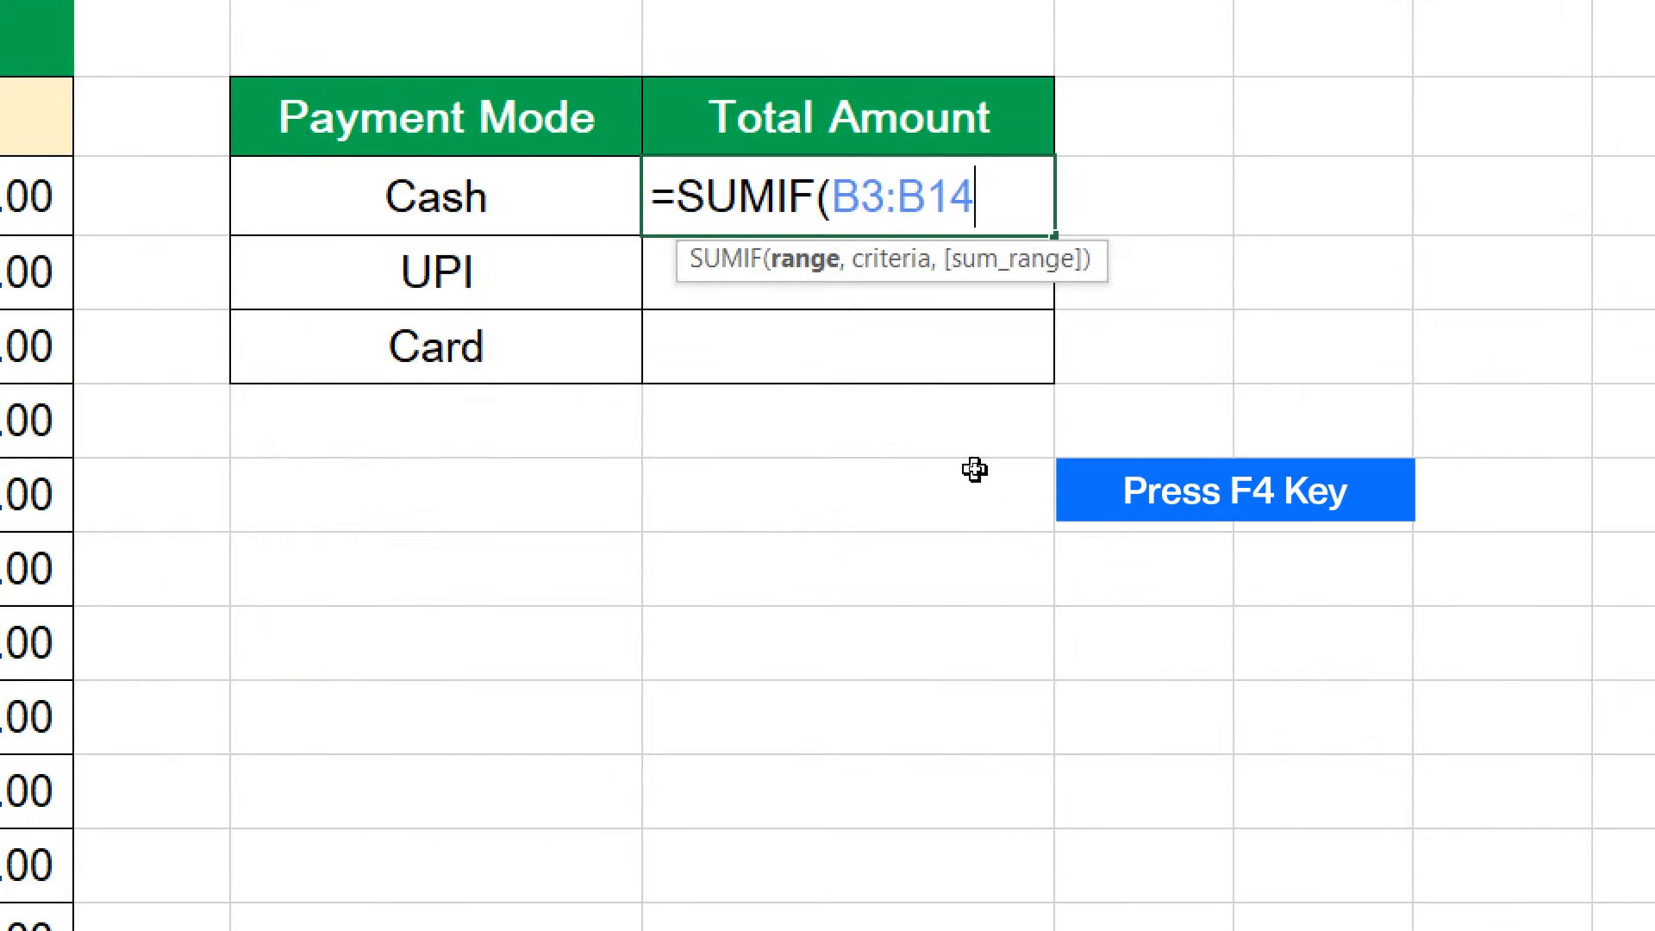
pyautogui.press('F4')
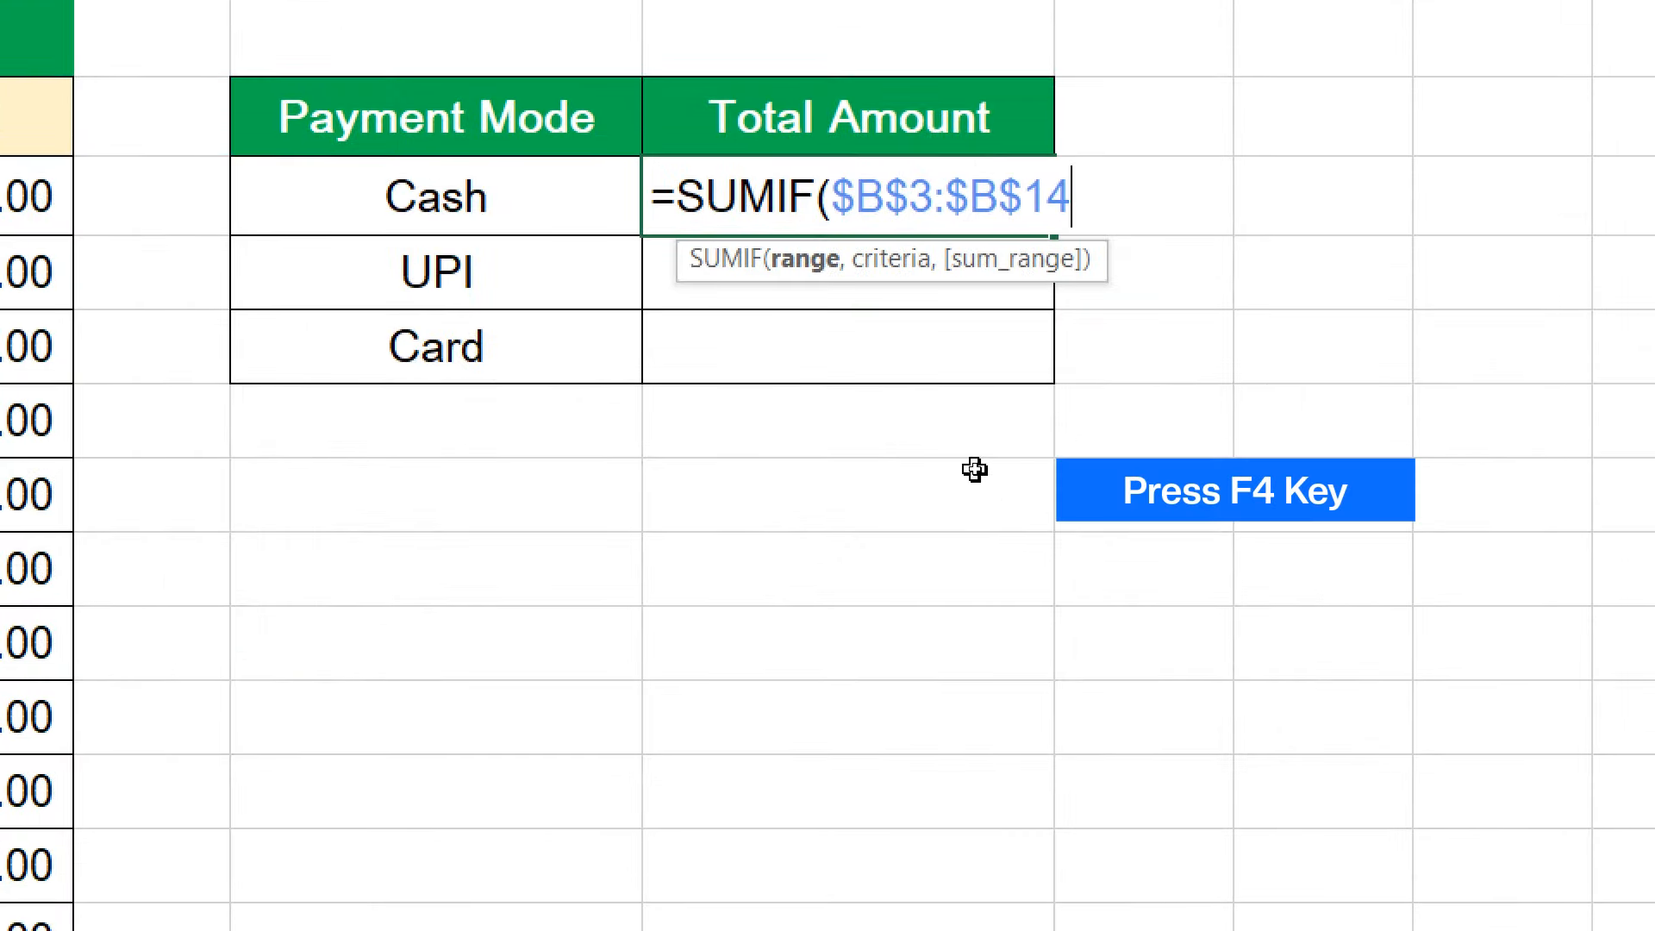
pyautogui.write(',')
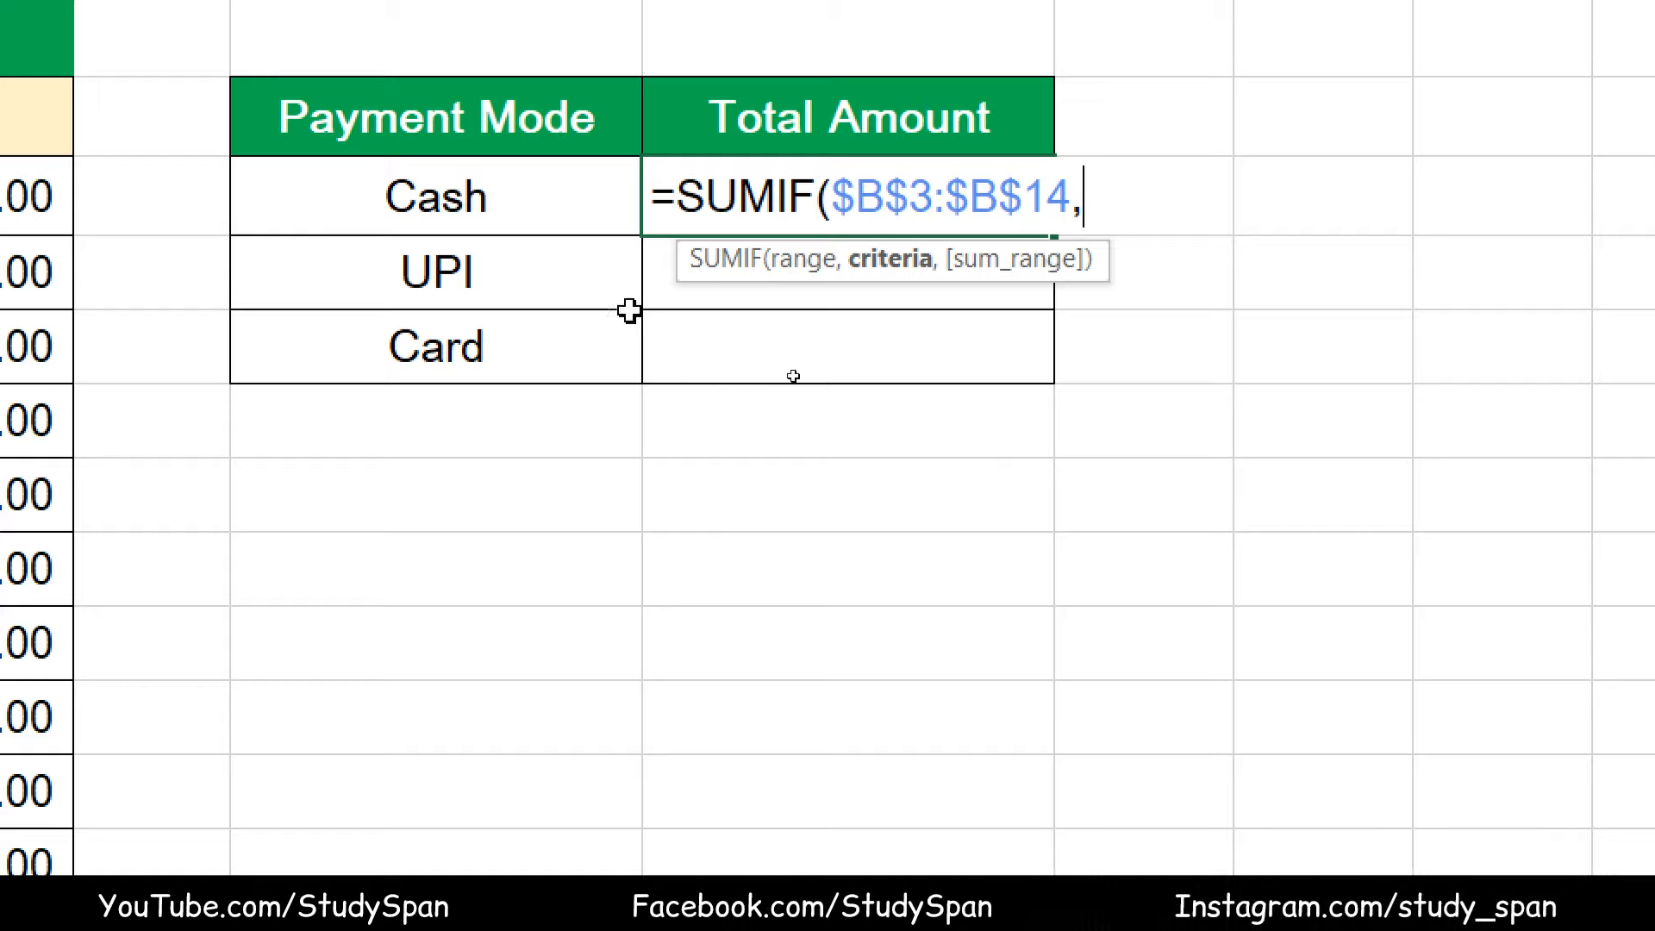
pyautogui.click(566, 222)
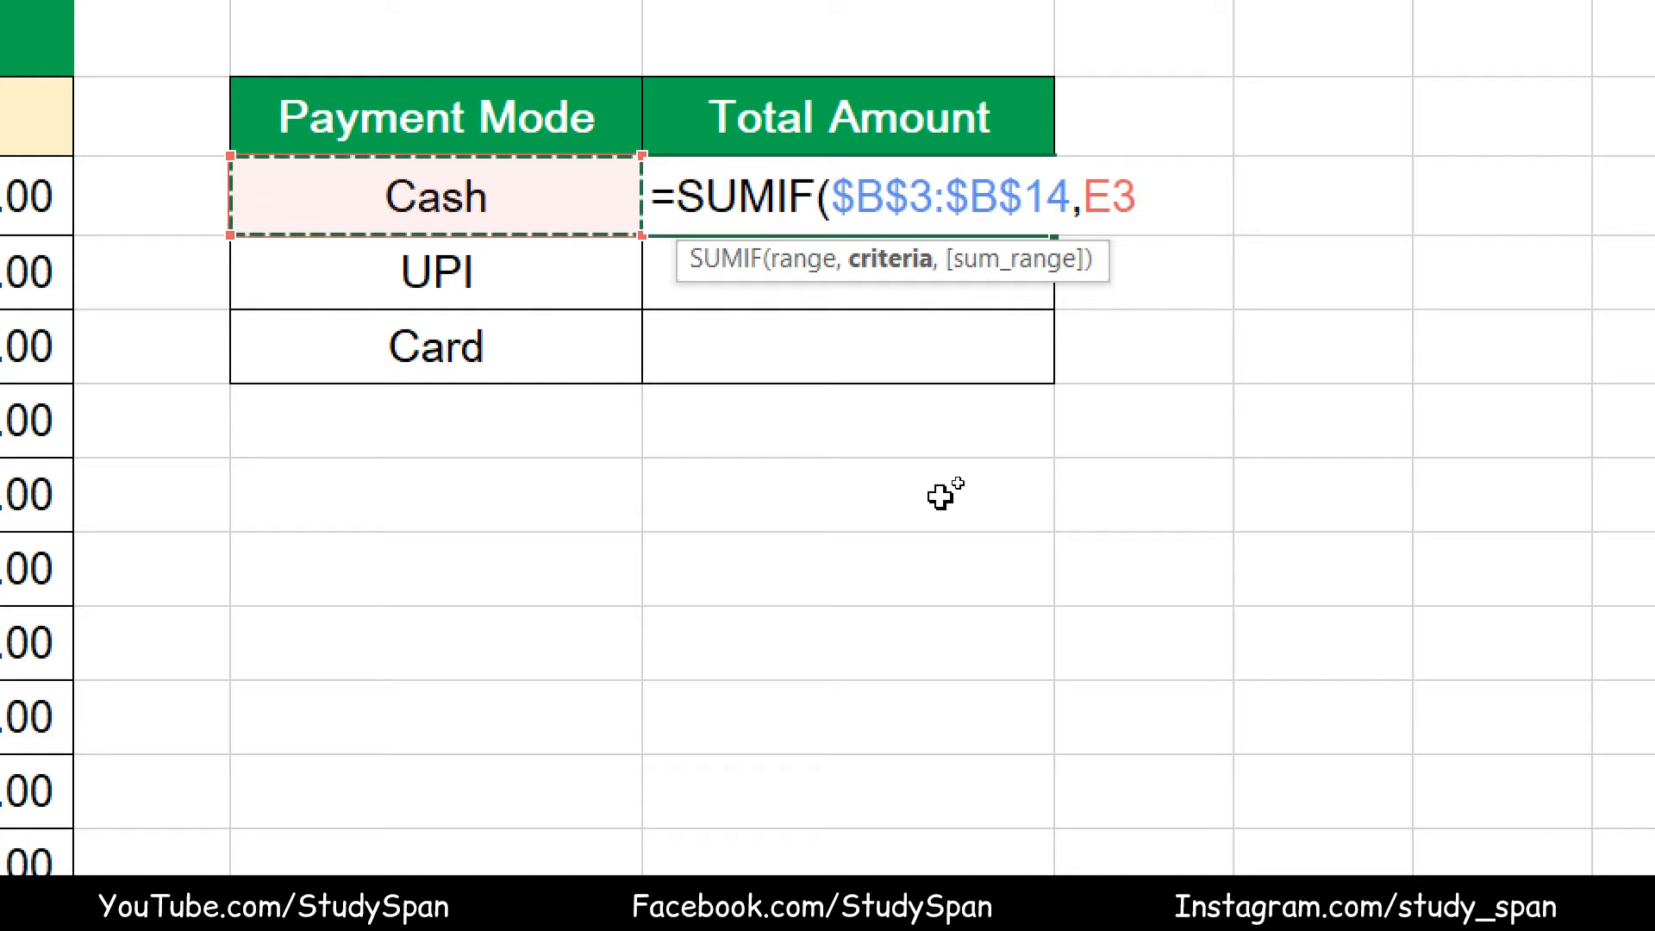
pyautogui.write(',')
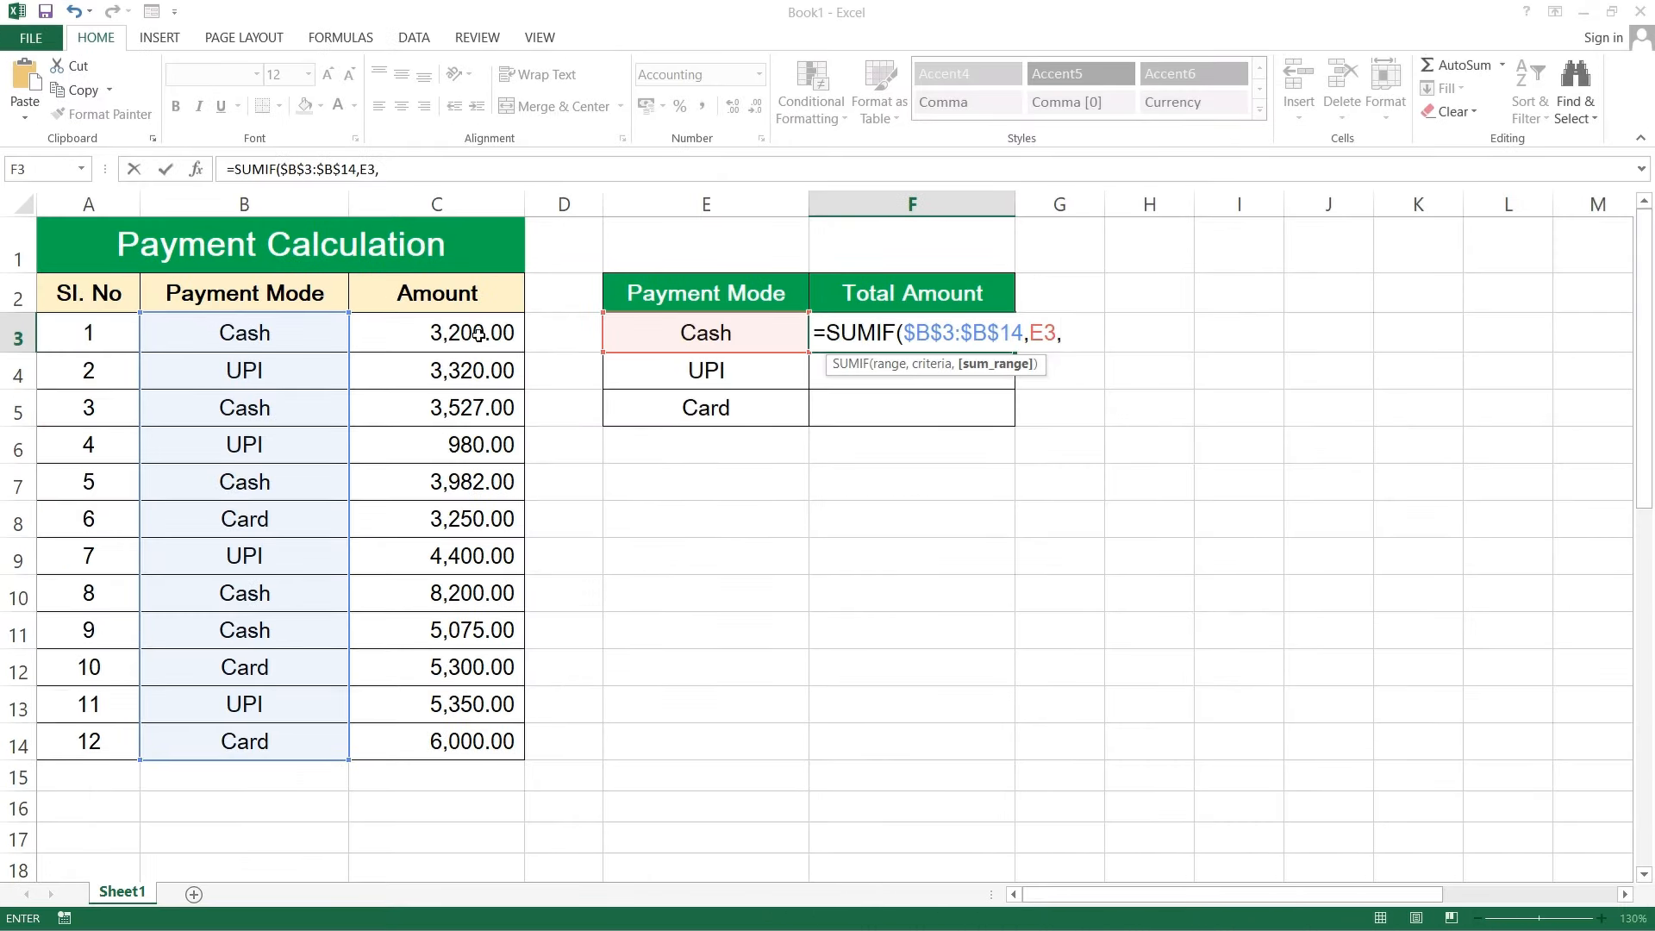
pyautogui.moveTo(481, 338); pyautogui.dragTo(466, 743)
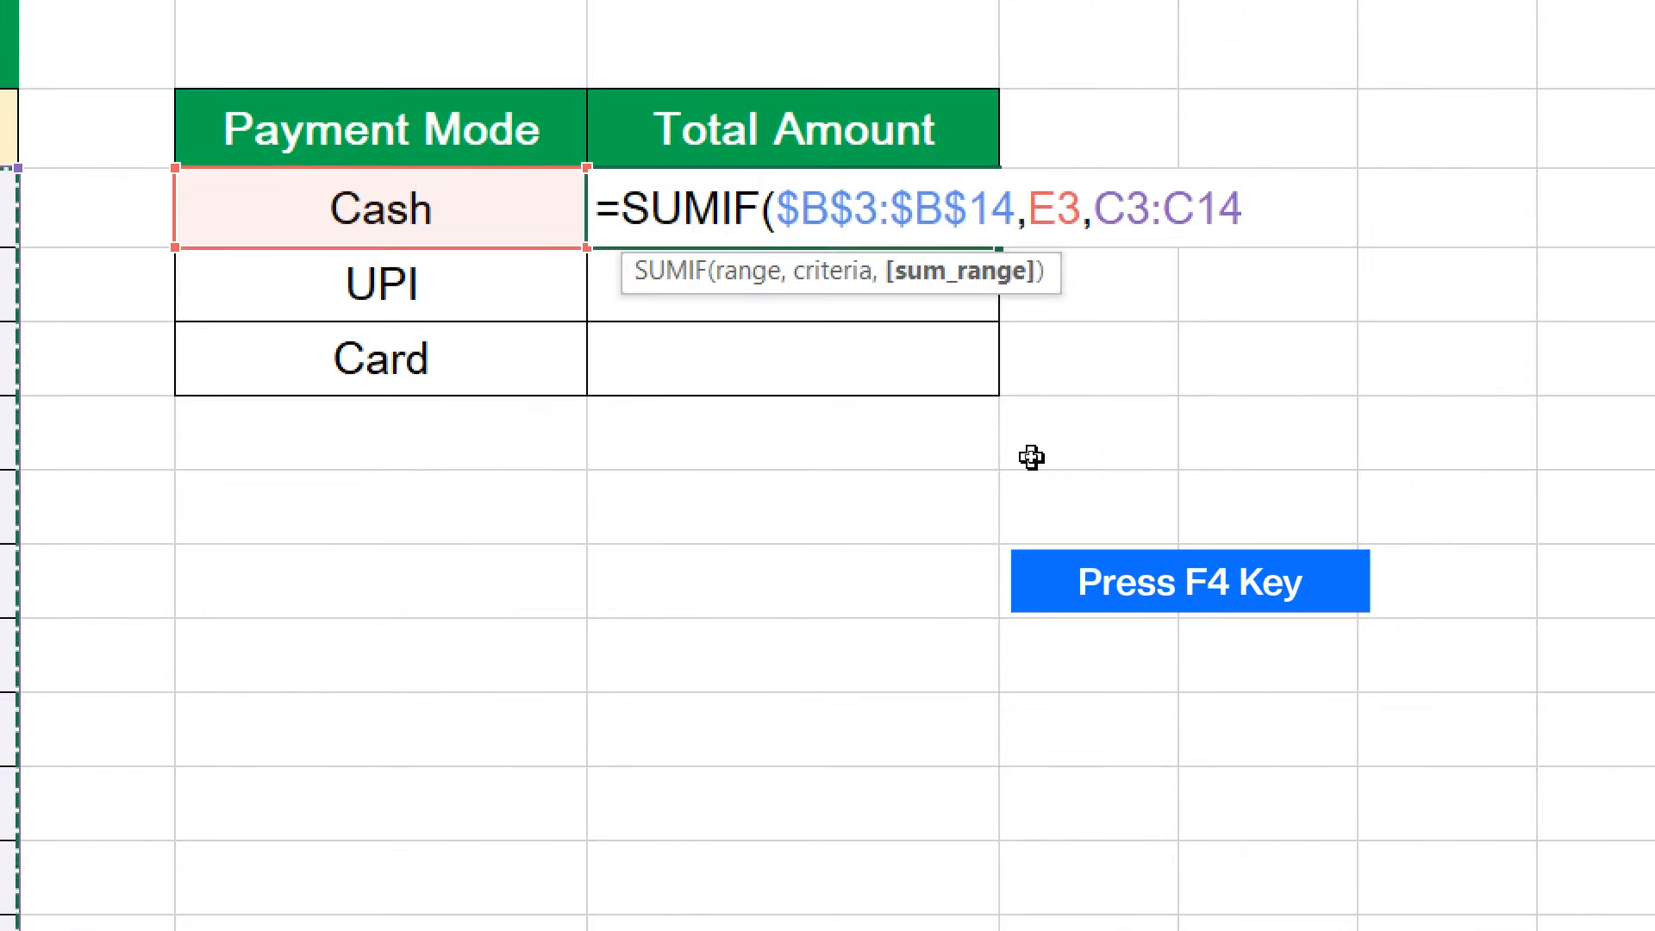
pyautogui.press('F4')
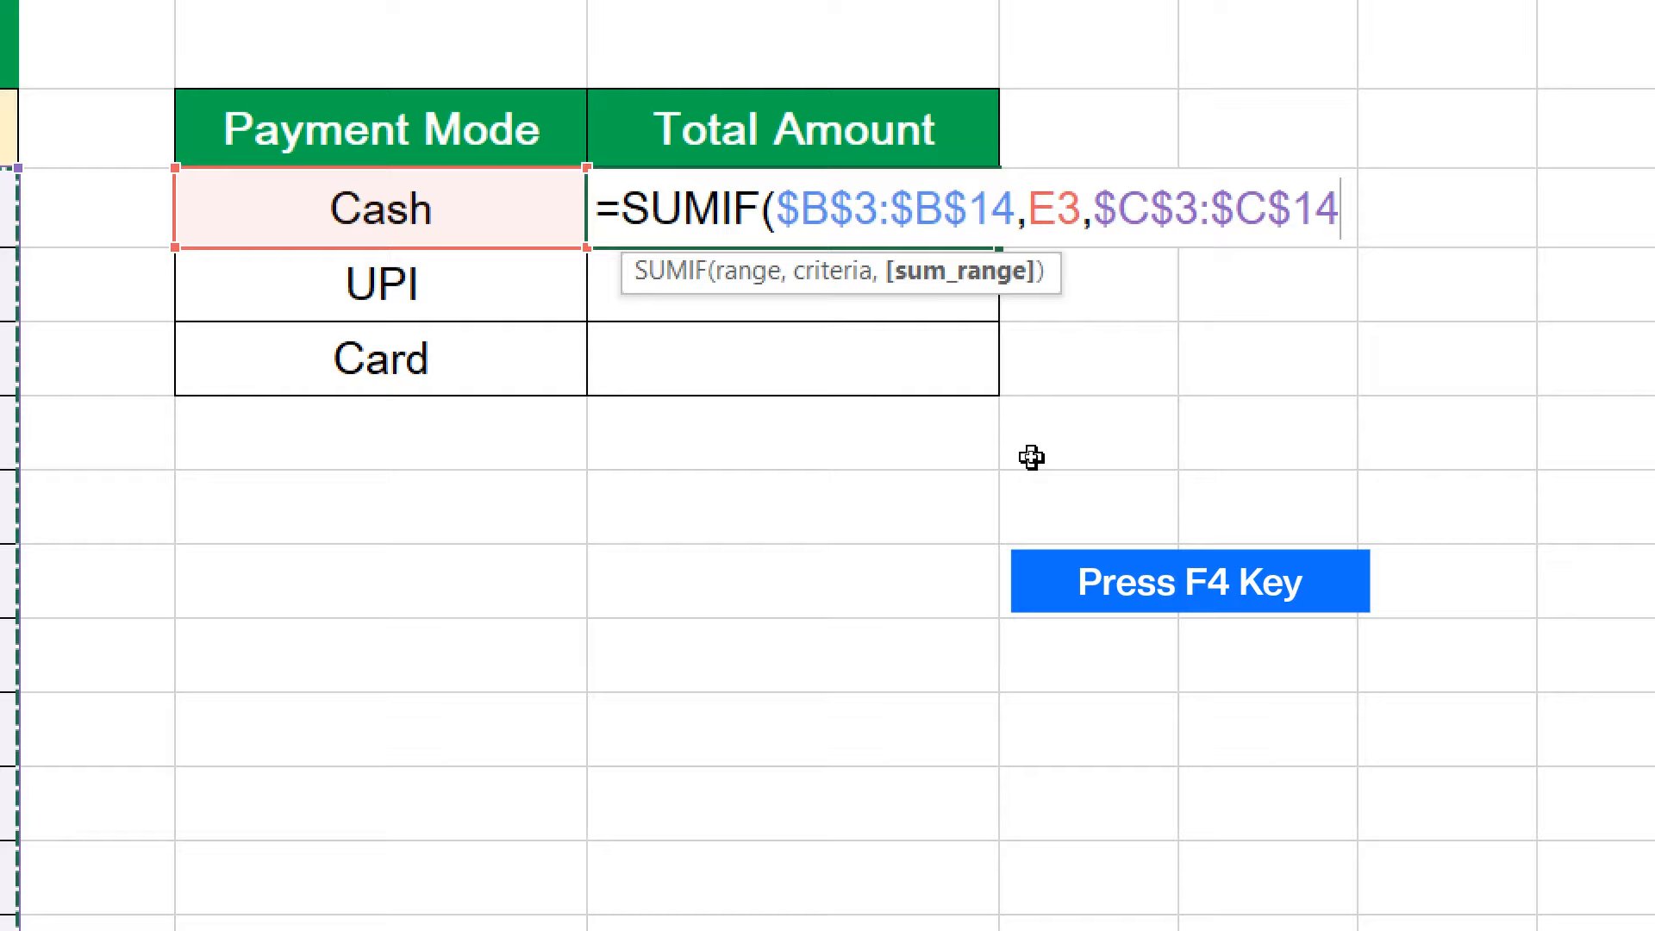
pyautogui.write(')')
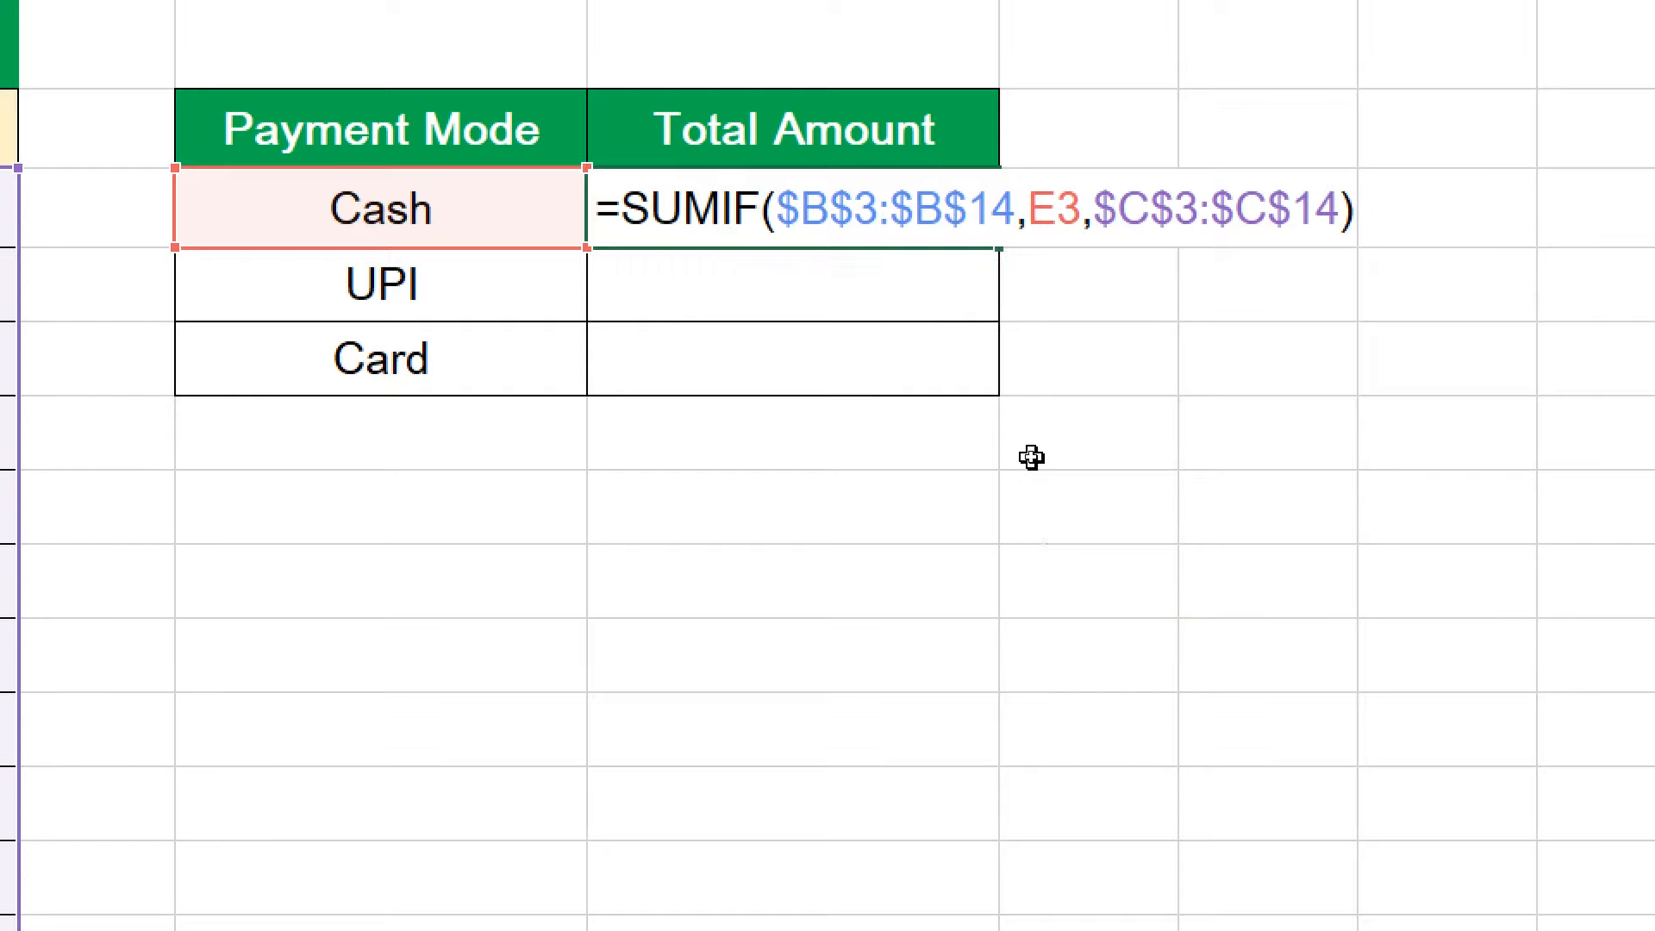
pyautogui.press('Return')
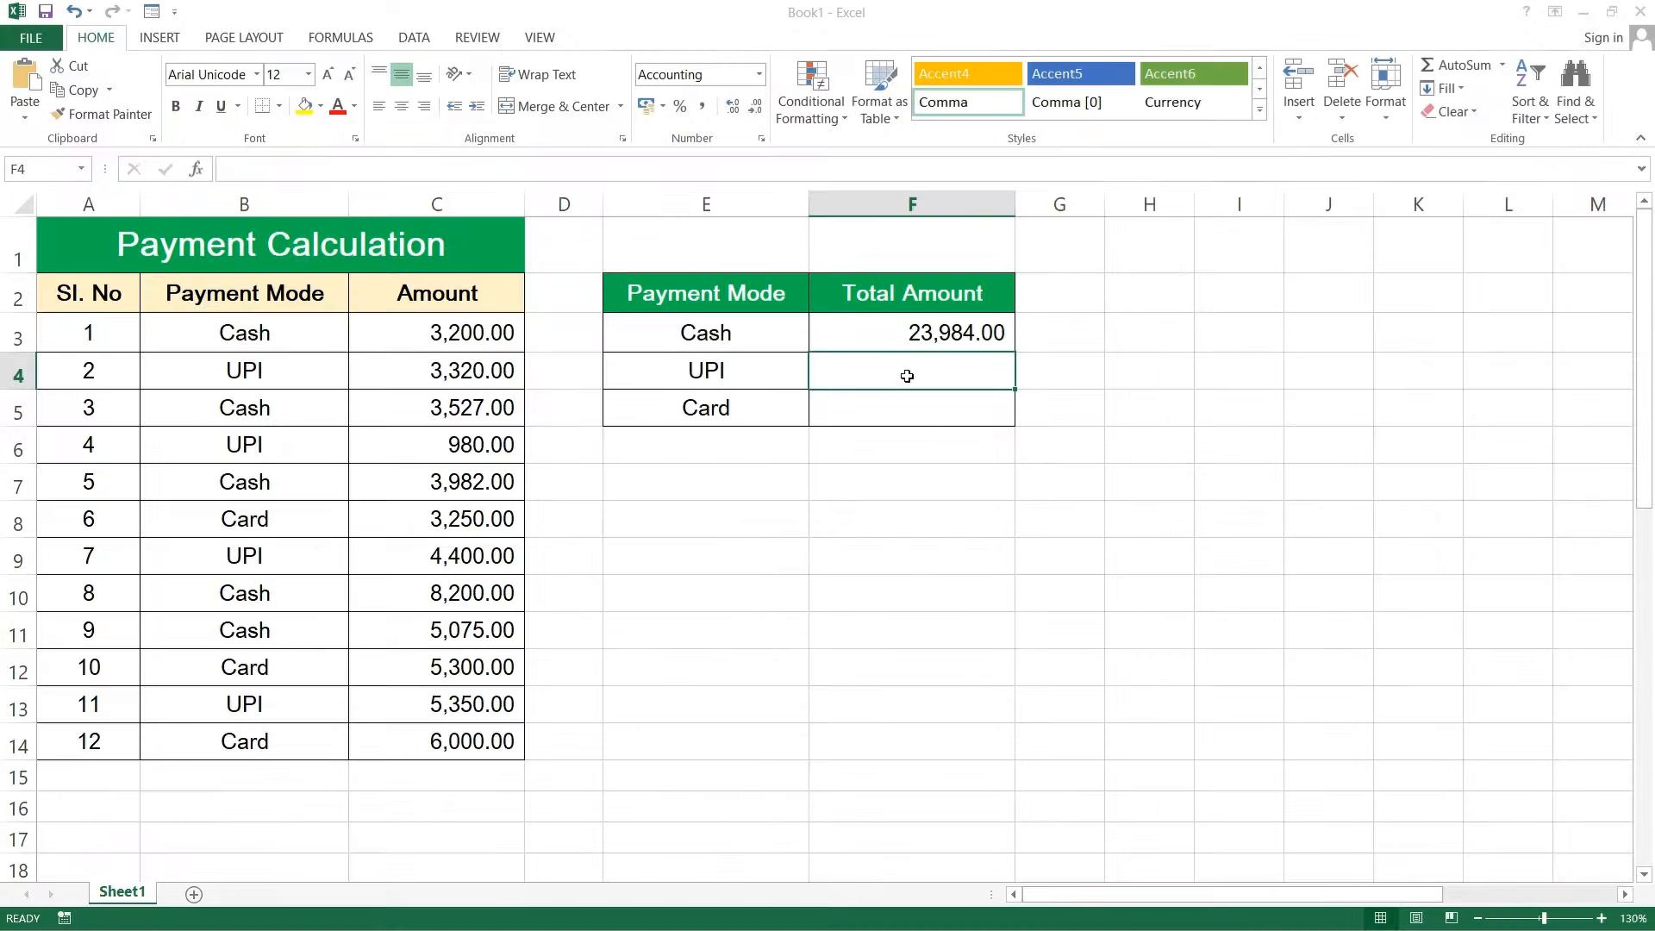
pyautogui.click(907, 334)
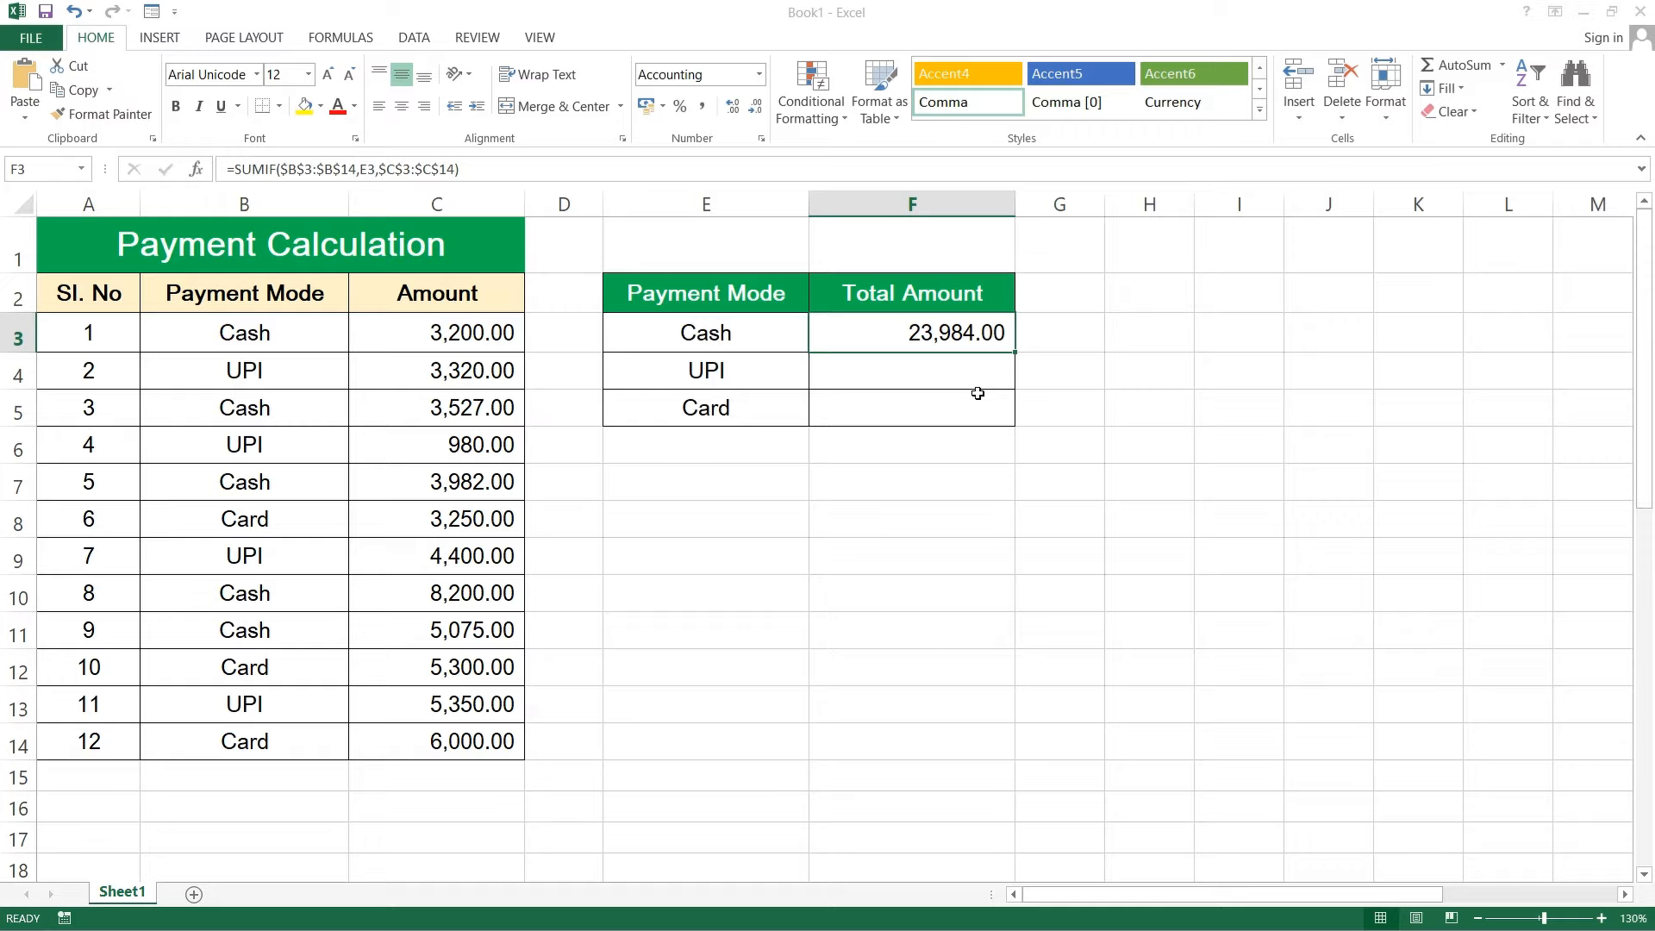
# - Calculate the UPI total in F4 with the formula =SUMIF($B$3:$B$14,E4,$C$3:$C$14)
pyautogui.click(895, 377)
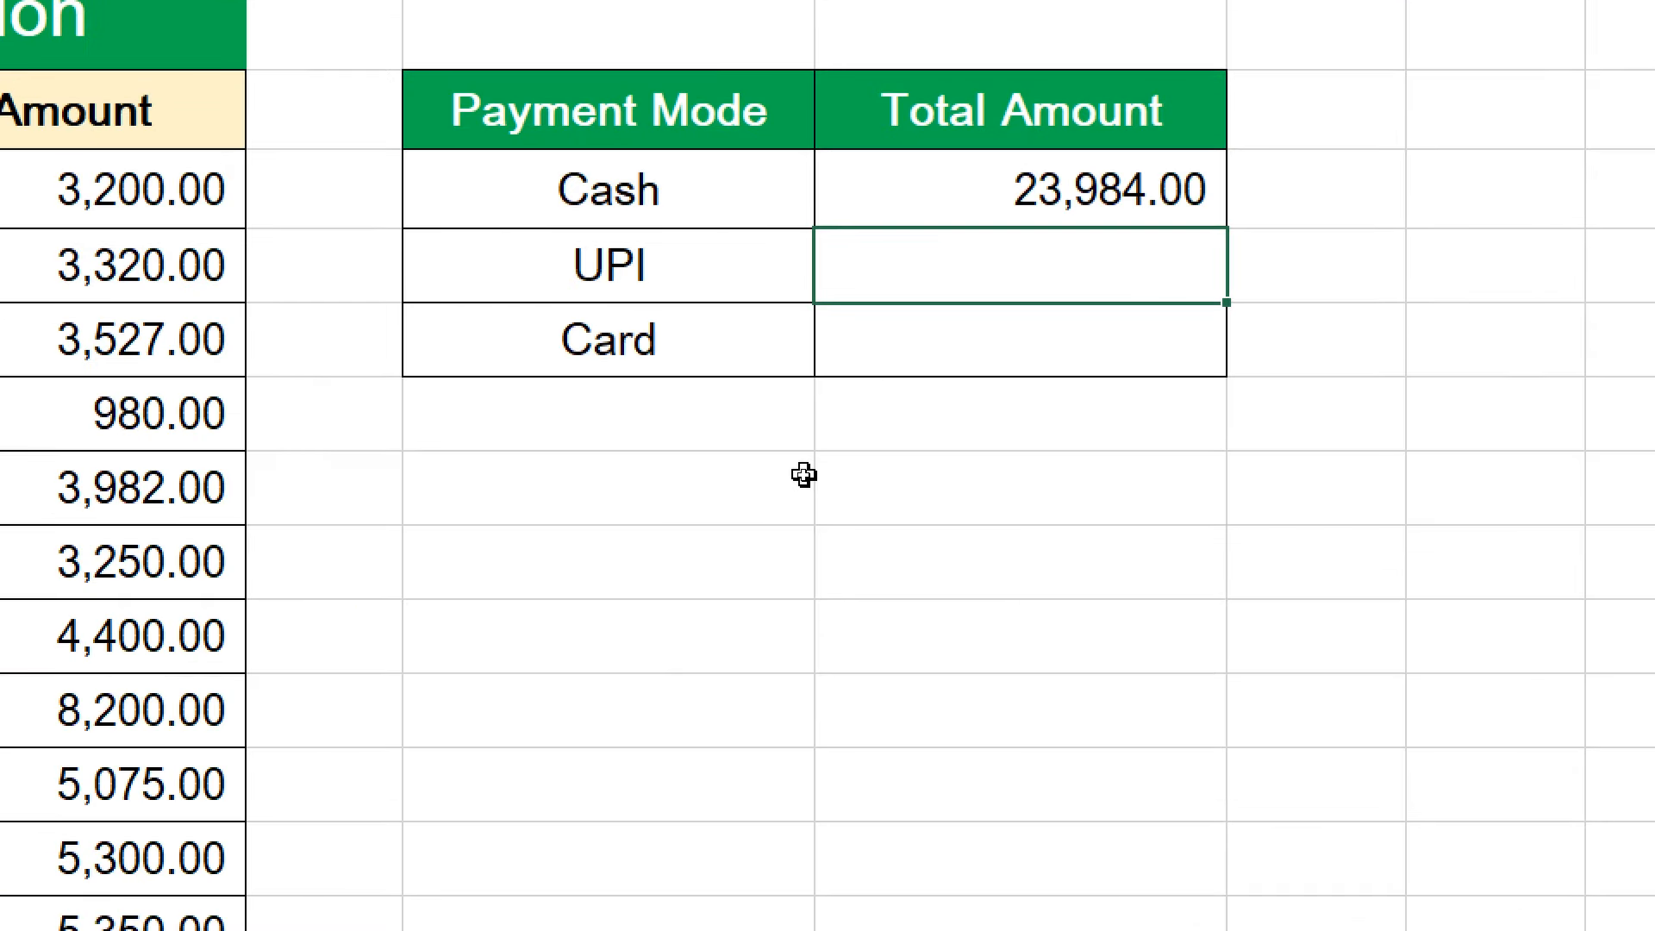
pyautogui.write('=SUMIF(')
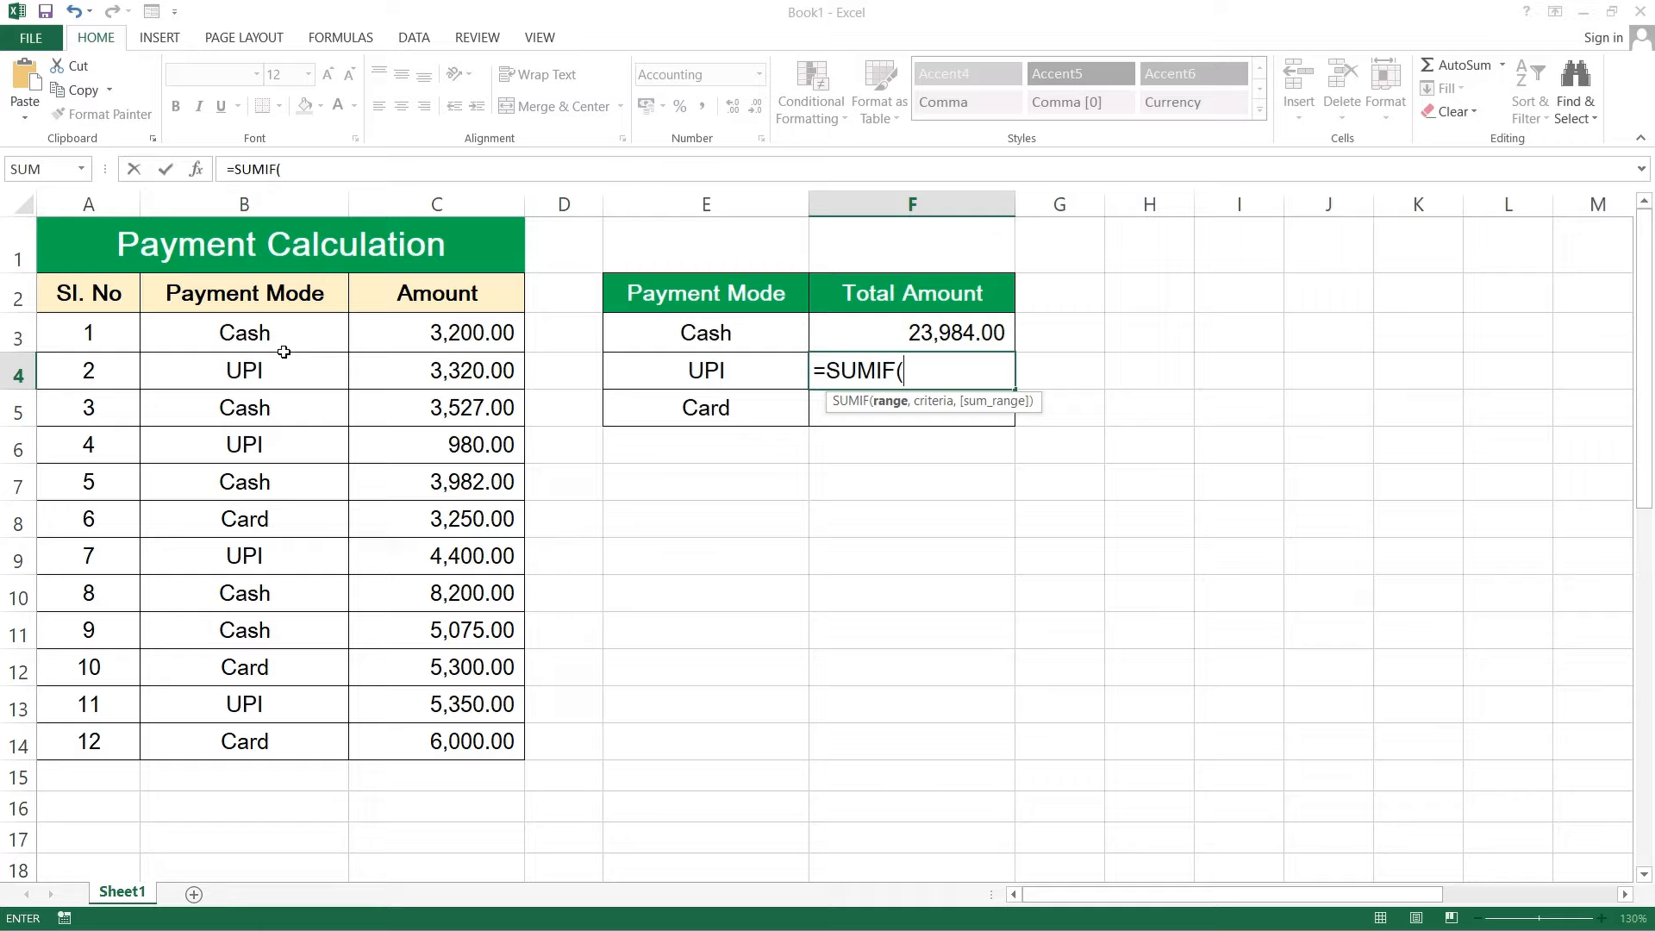
pyautogui.moveTo(279, 333); pyautogui.dragTo(281, 729)
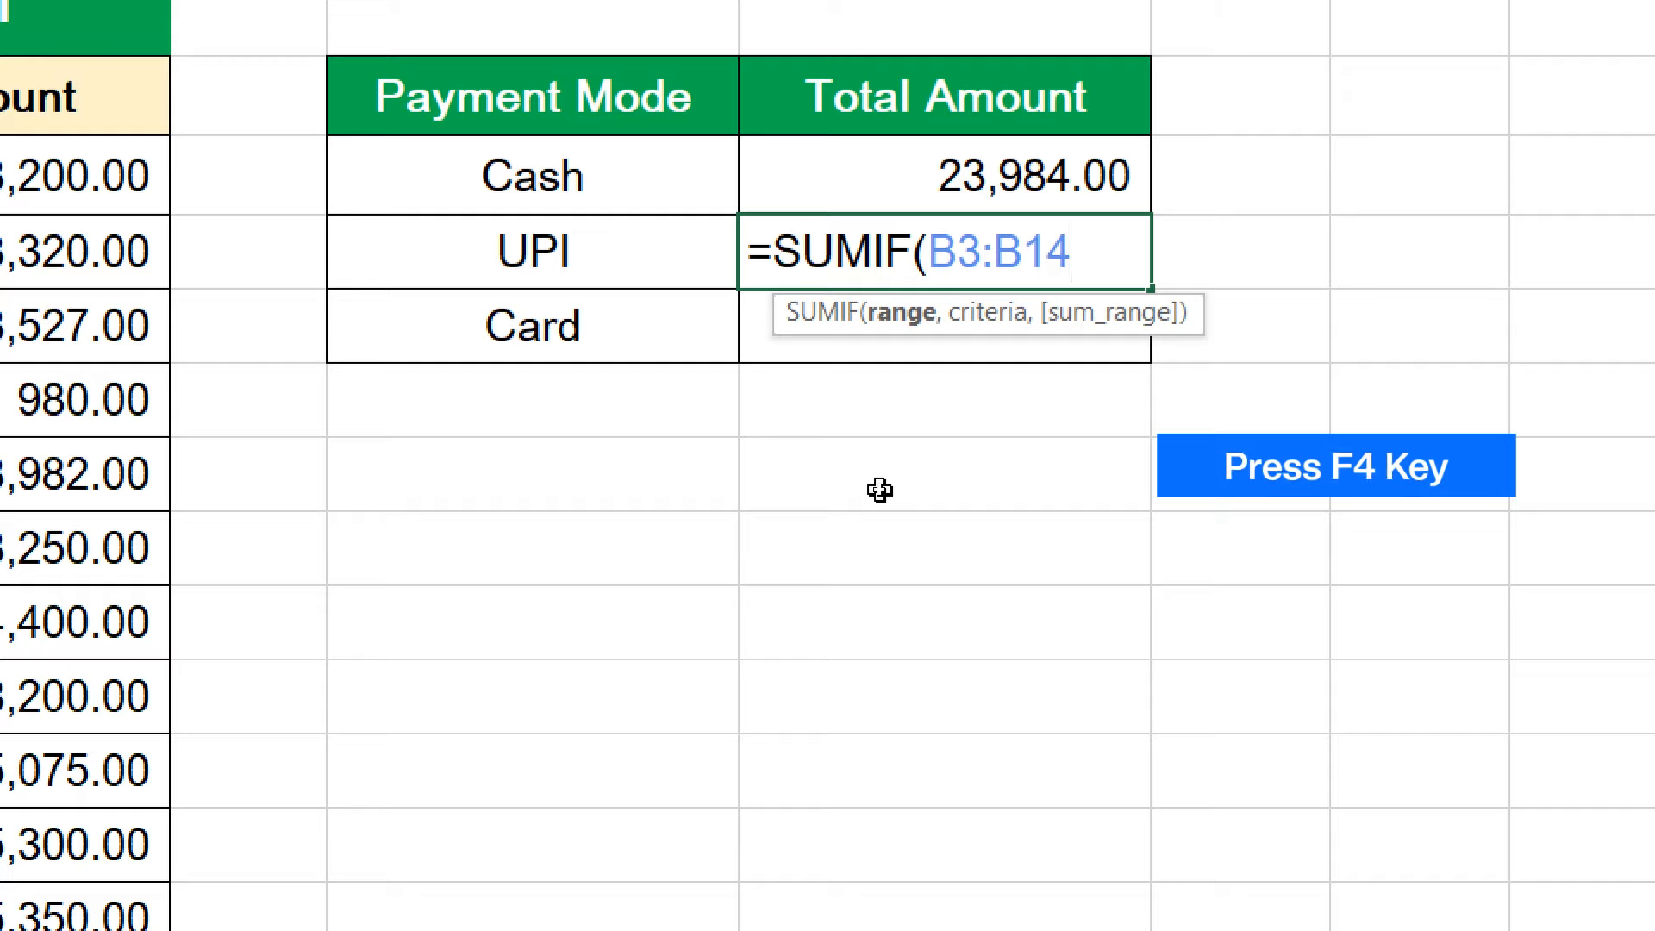
pyautogui.press('F4')
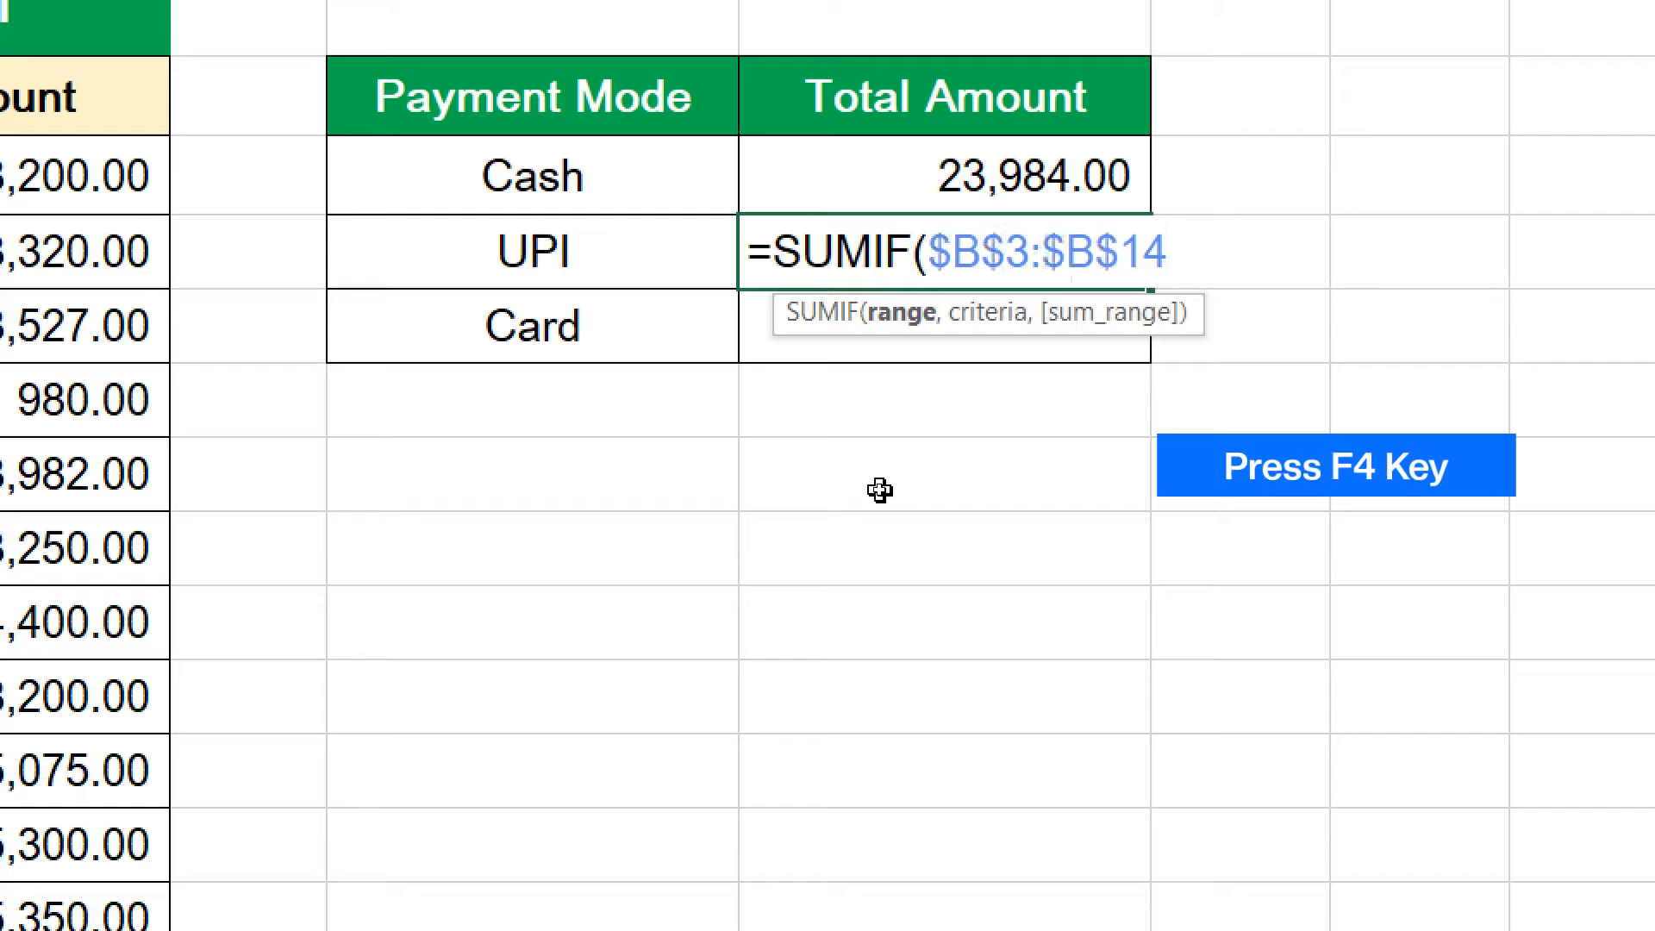
pyautogui.write(',')
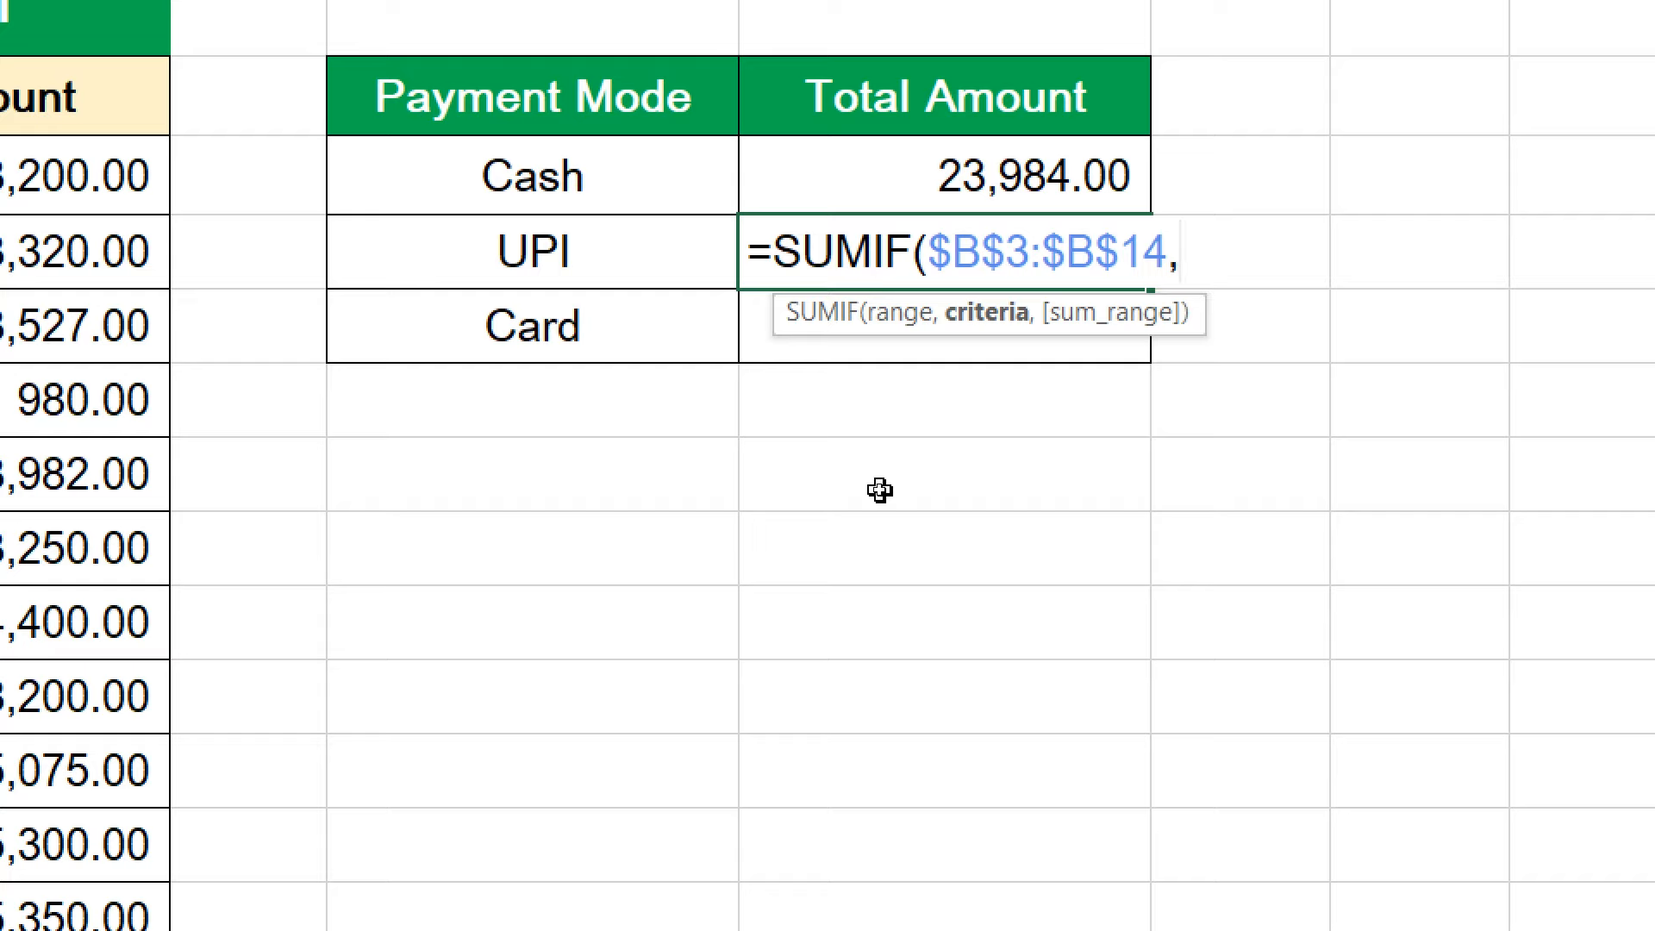
pyautogui.click(617, 263)
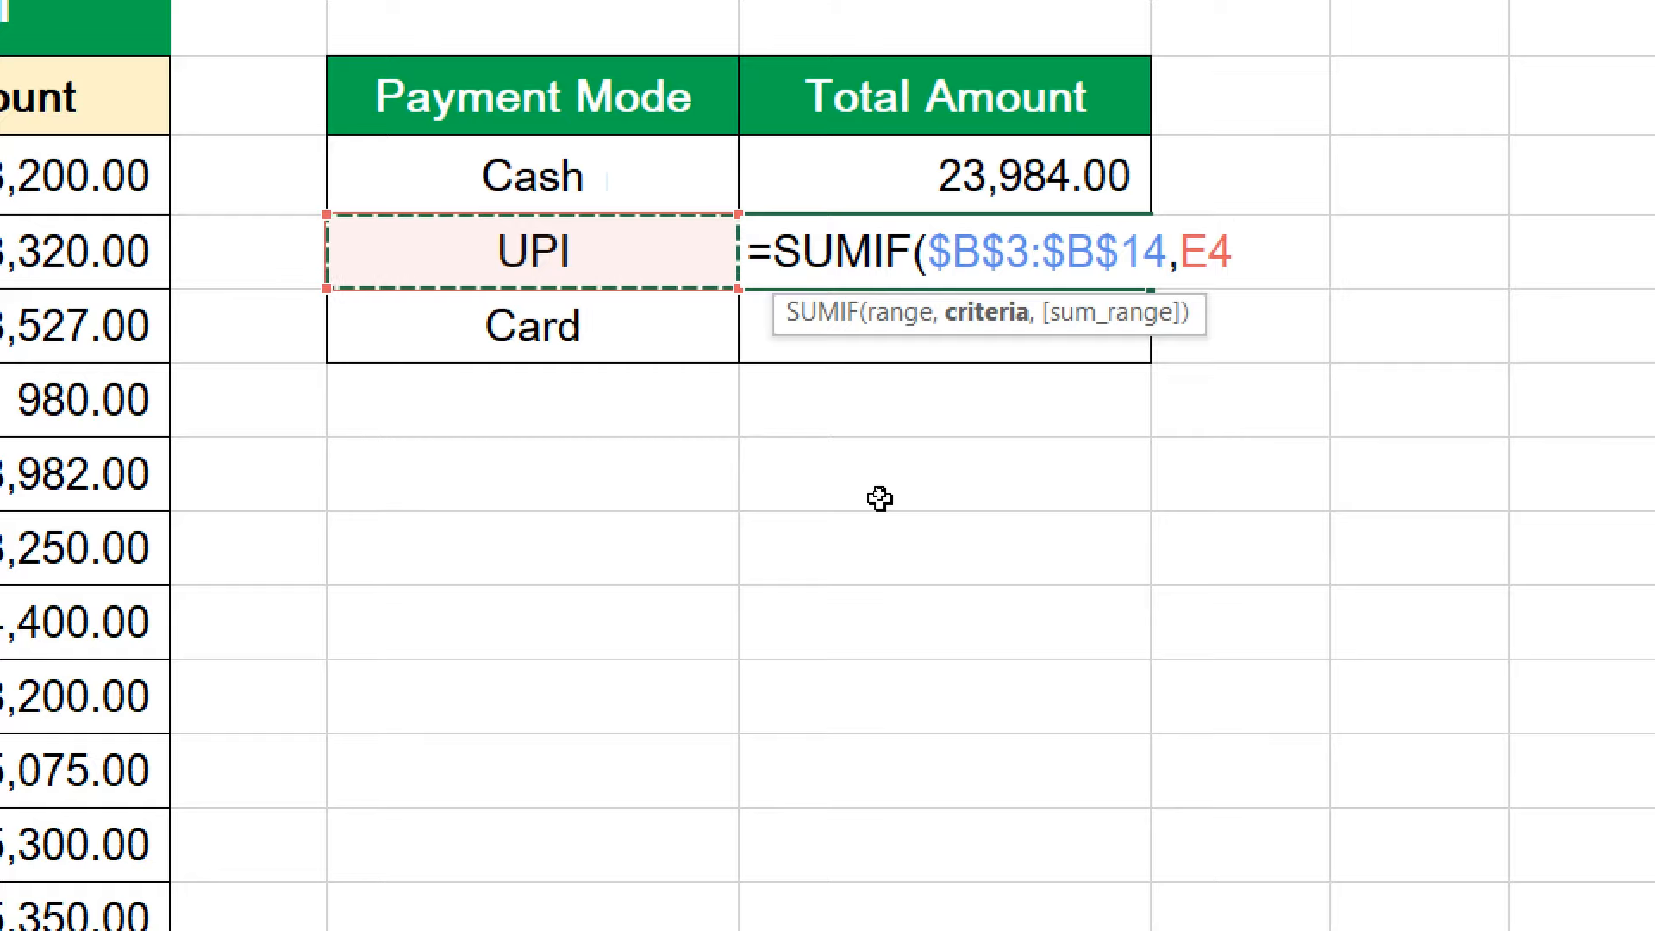
pyautogui.write(',')
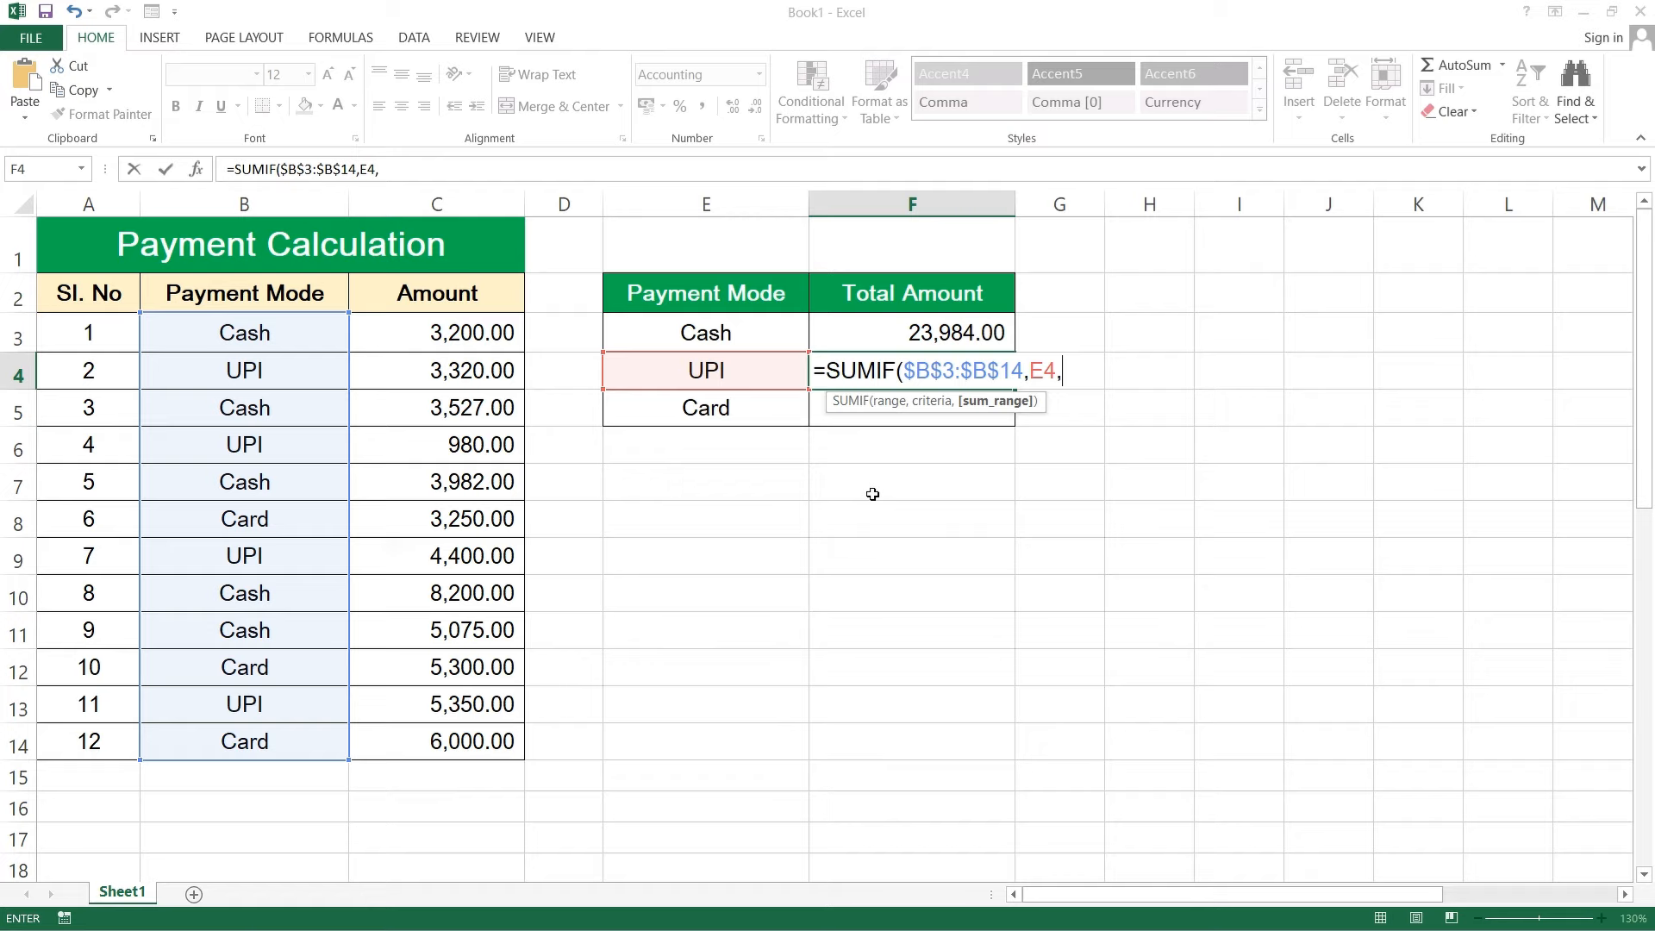
pyautogui.moveTo(482, 332); pyautogui.dragTo(482, 732)
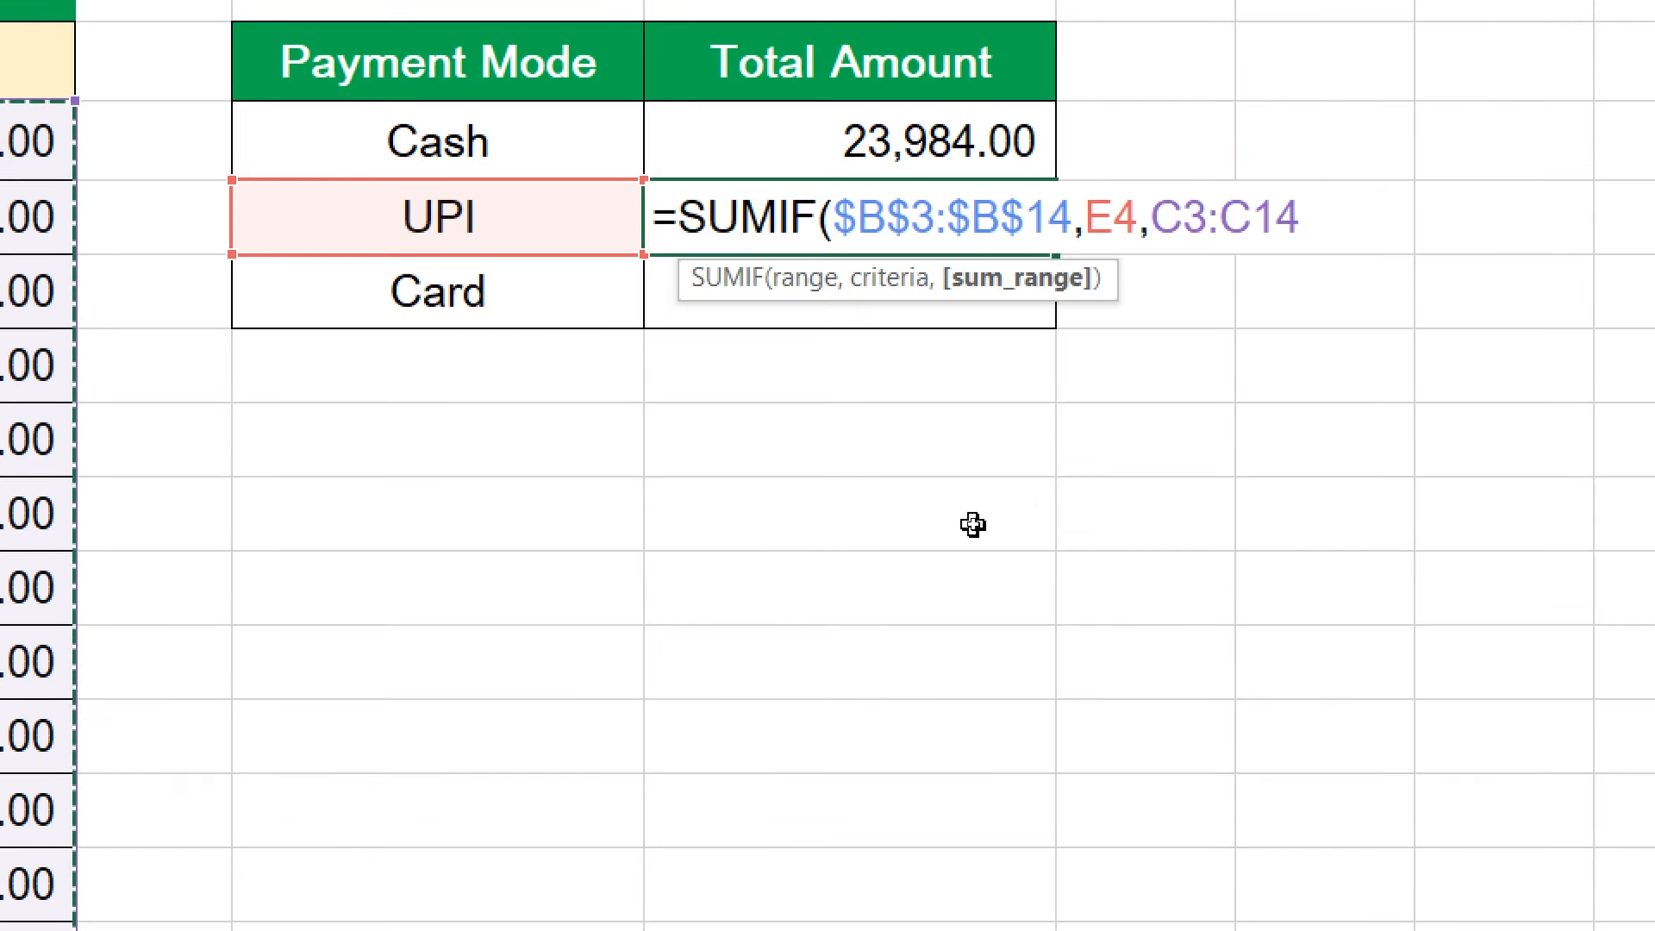
pyautogui.press('F4')
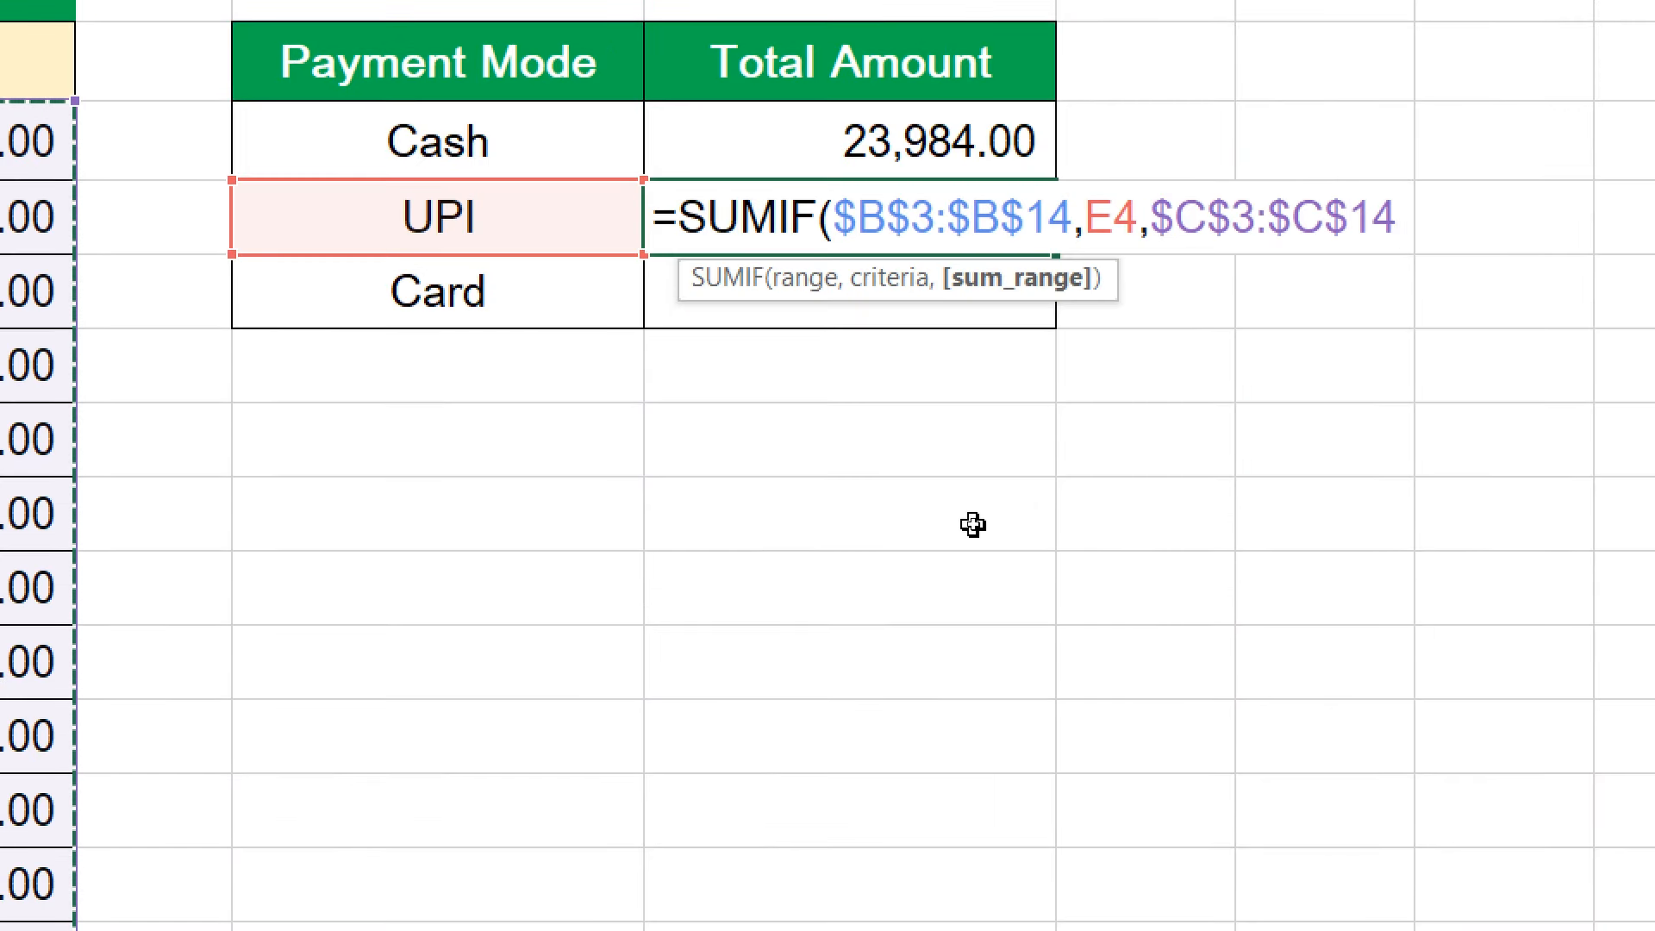
pyautogui.write(')')
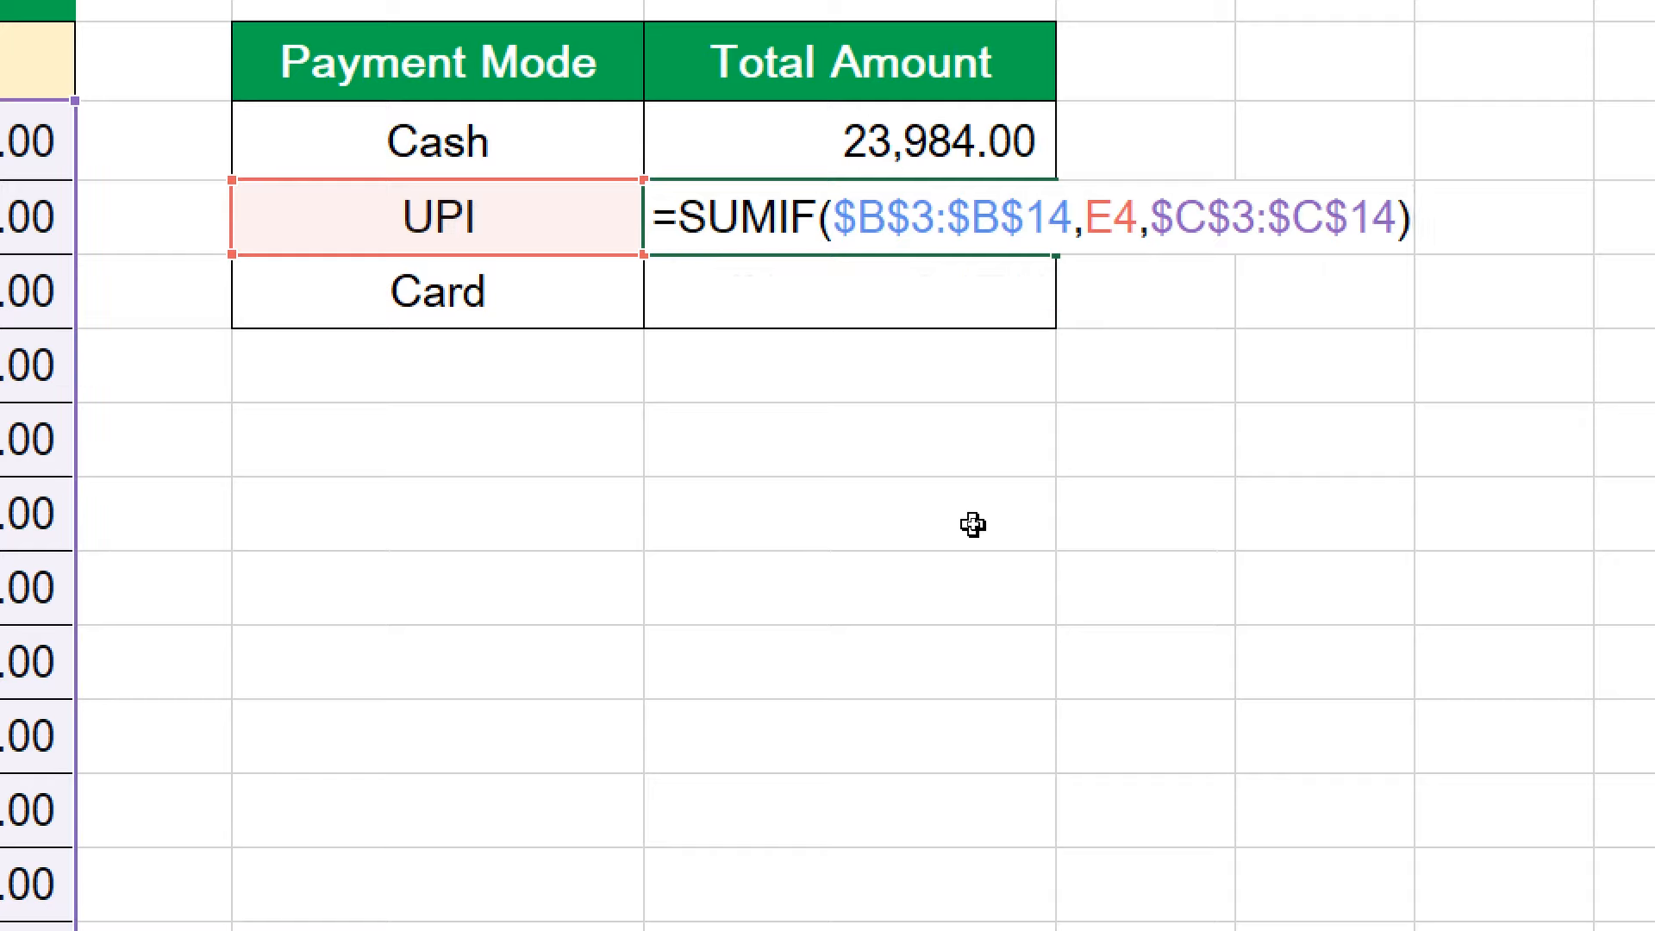
pyautogui.press('Return')
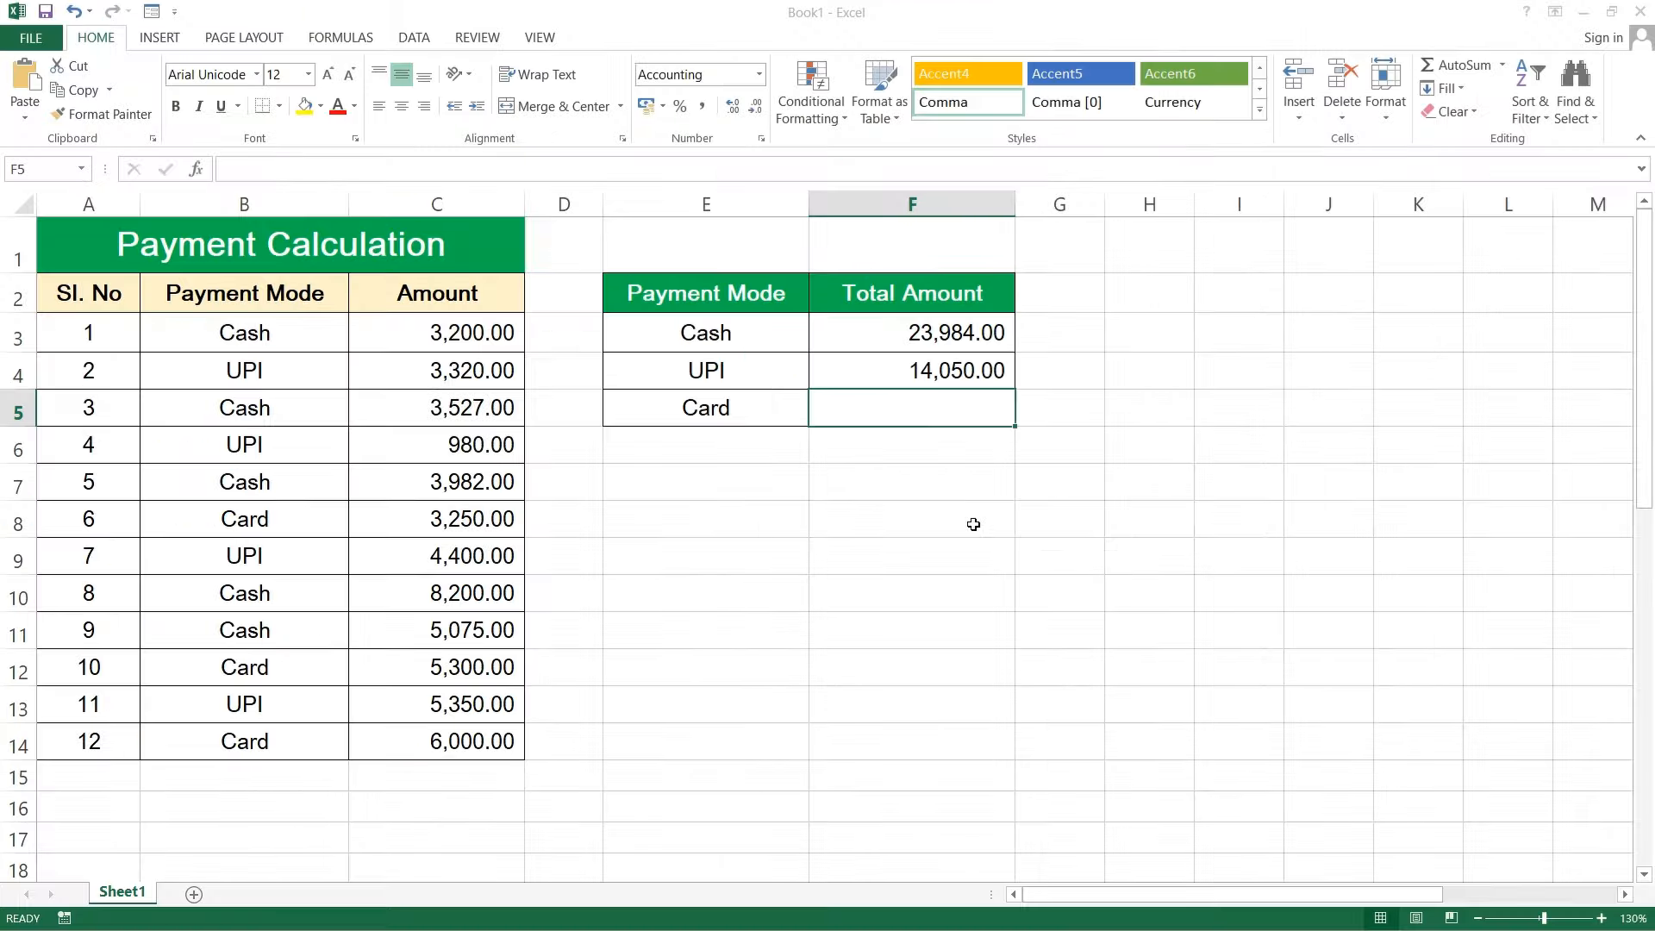
# - Fill the UPI total formula from F4 down into F5 to calculate the Card total
pyautogui.click(905, 334)
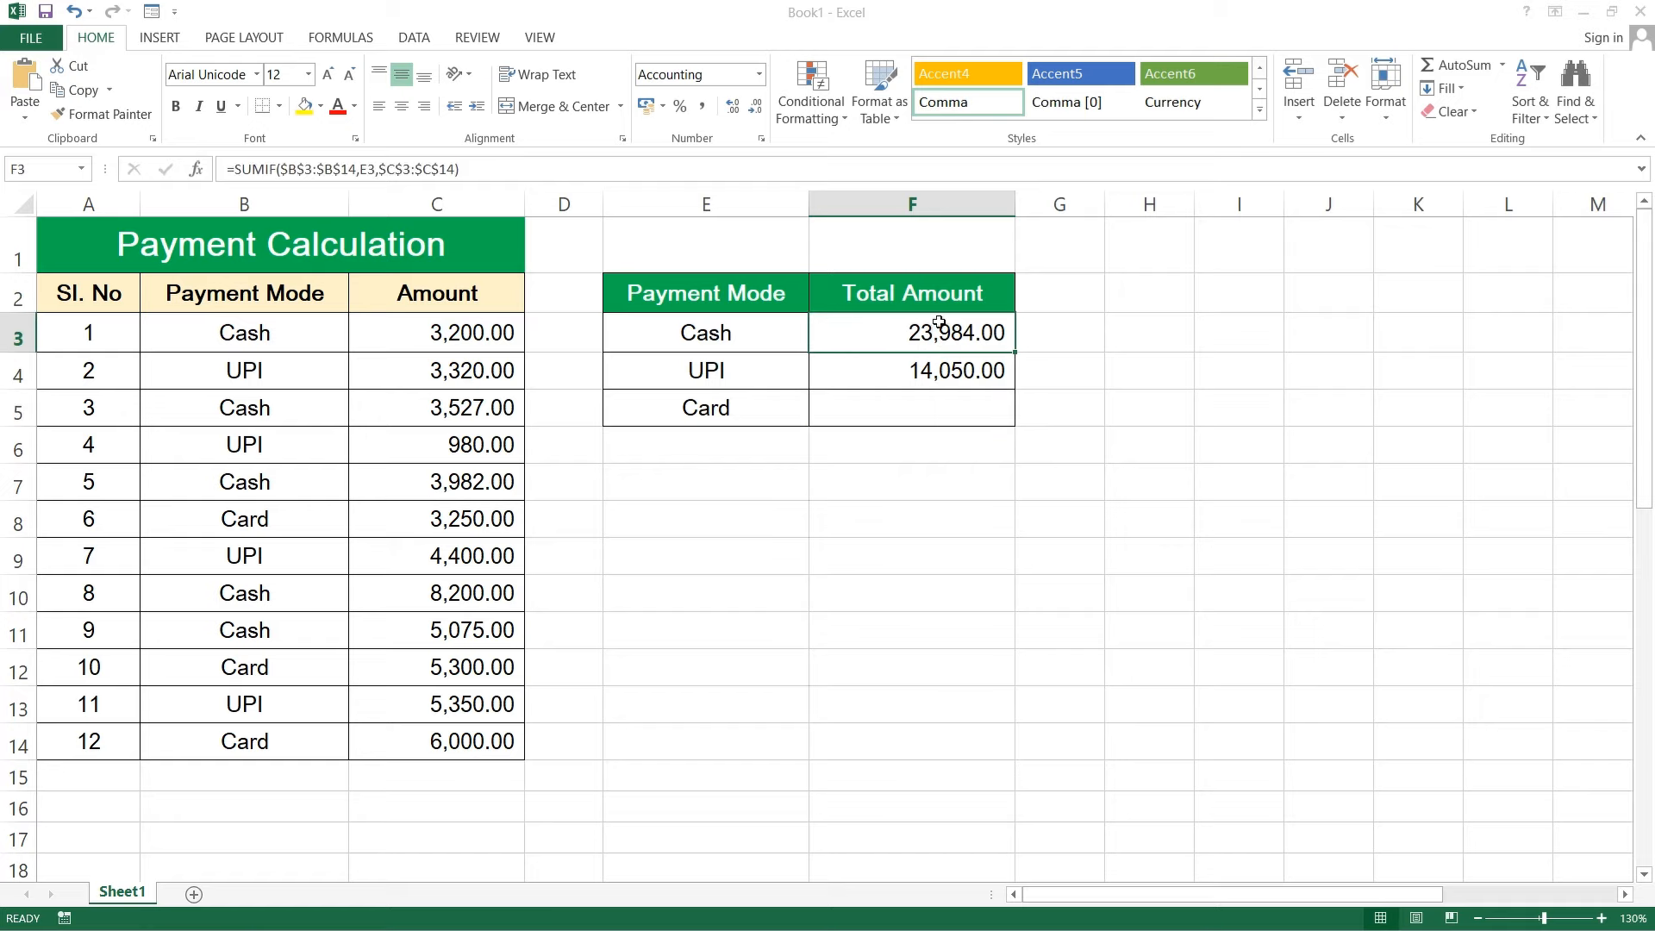
pyautogui.click(935, 371)
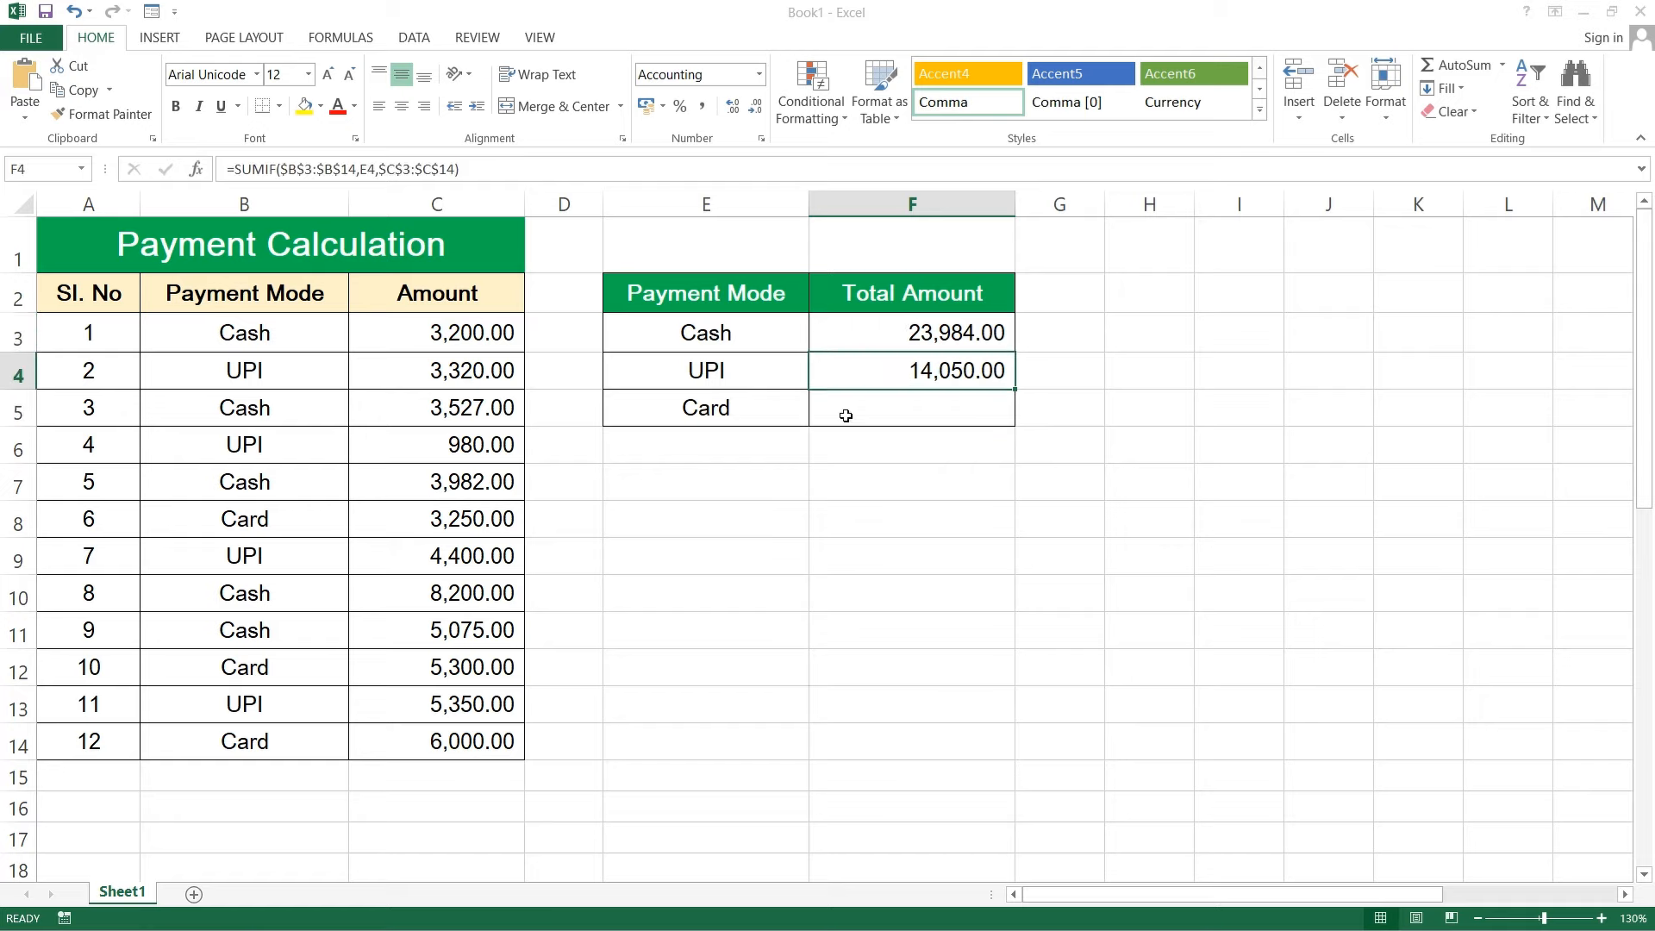
pyautogui.click(922, 417)
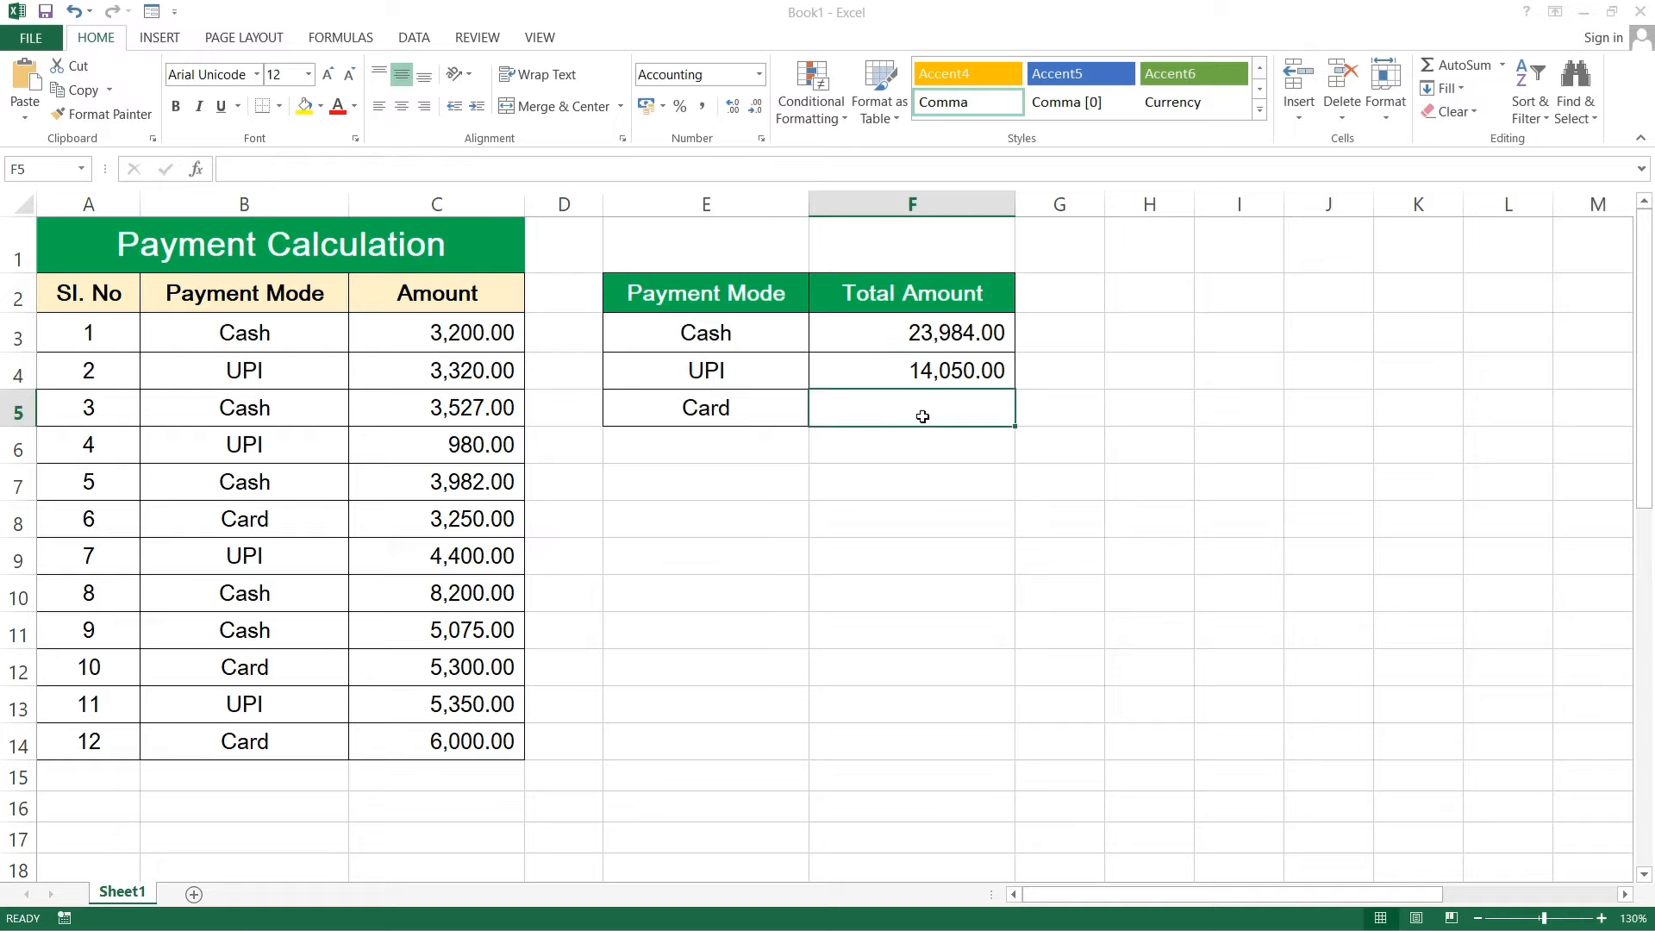
pyautogui.click(905, 369)
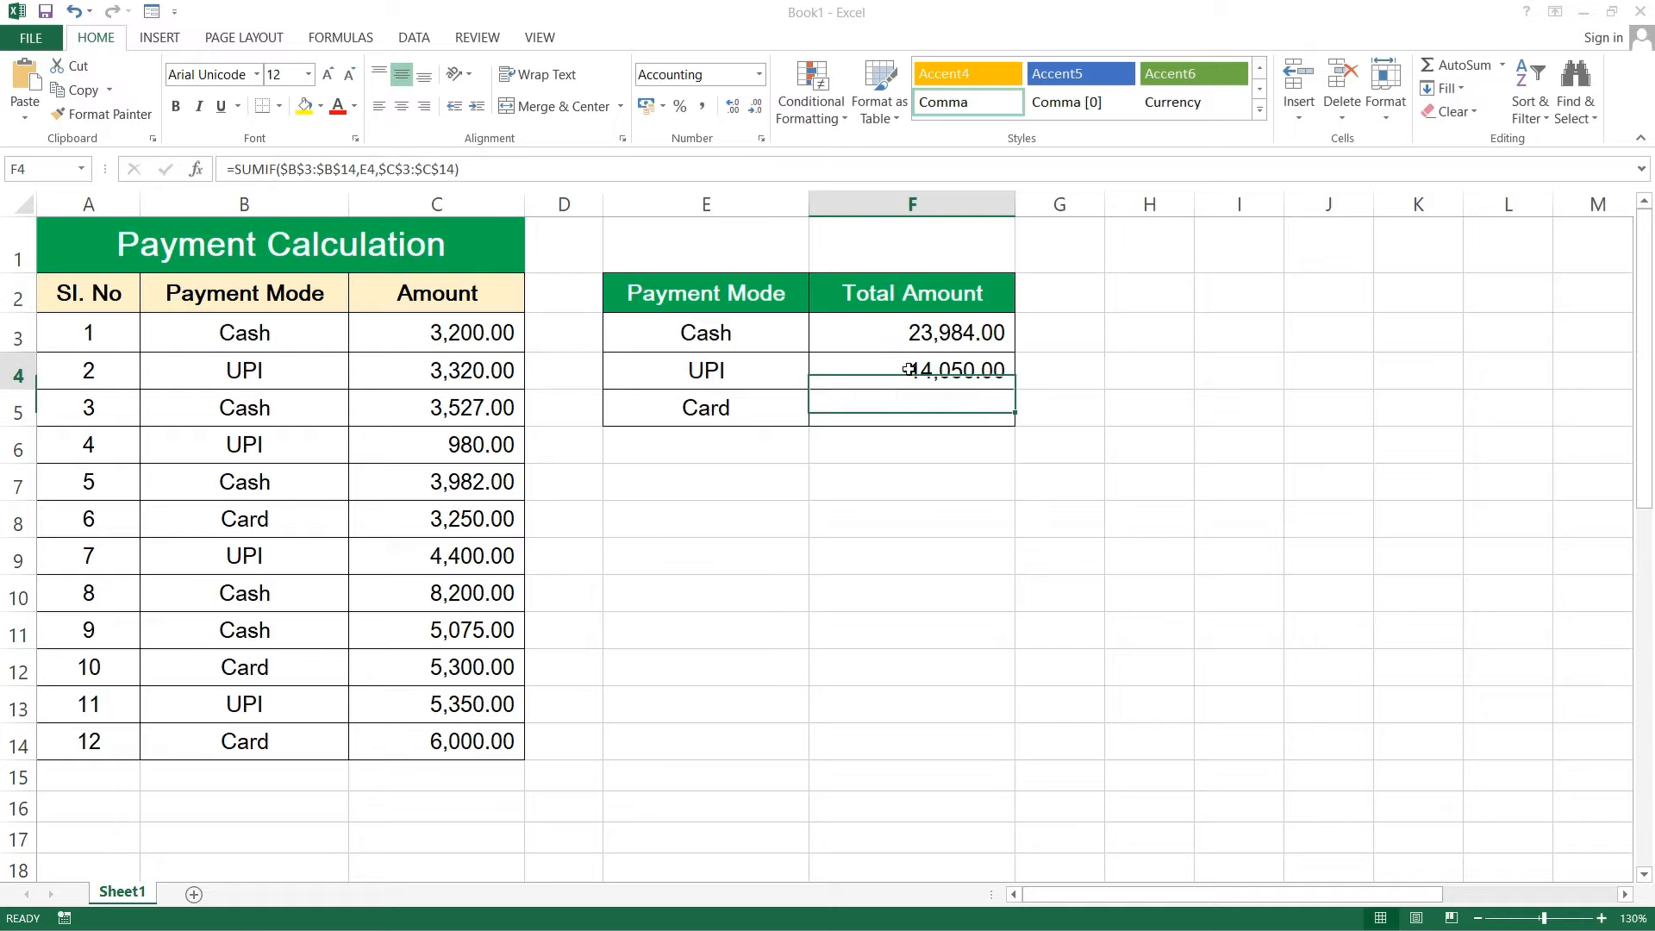
pyautogui.moveTo(1014, 390); pyautogui.dragTo(1019, 436)
pyautogui.click(915, 415)
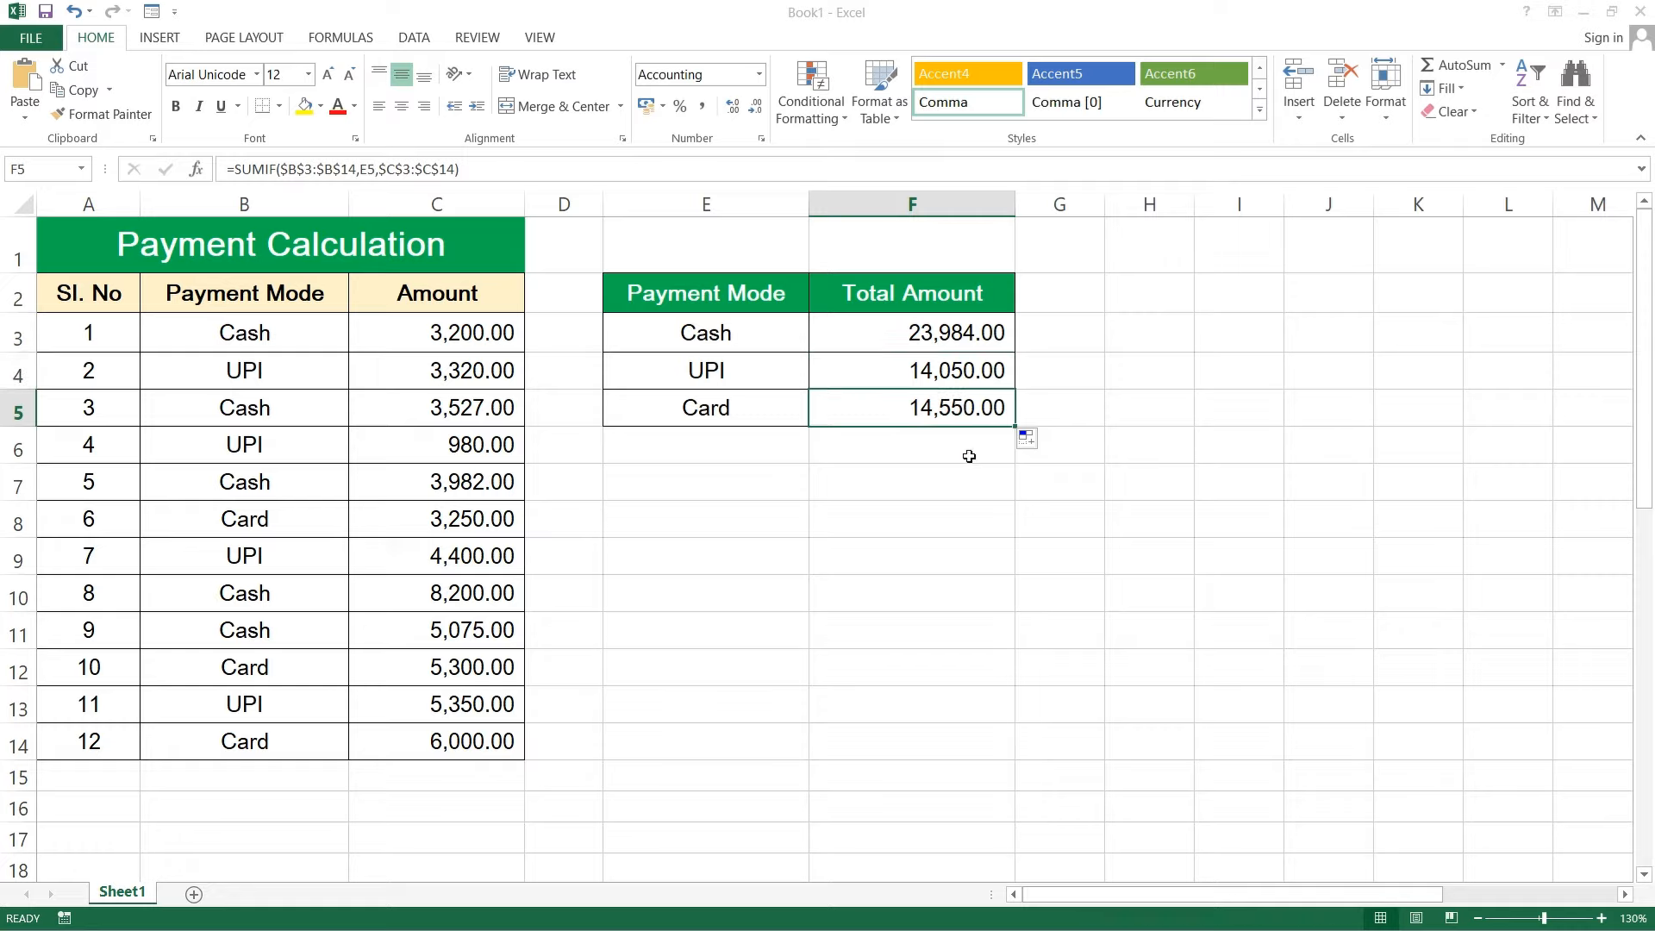